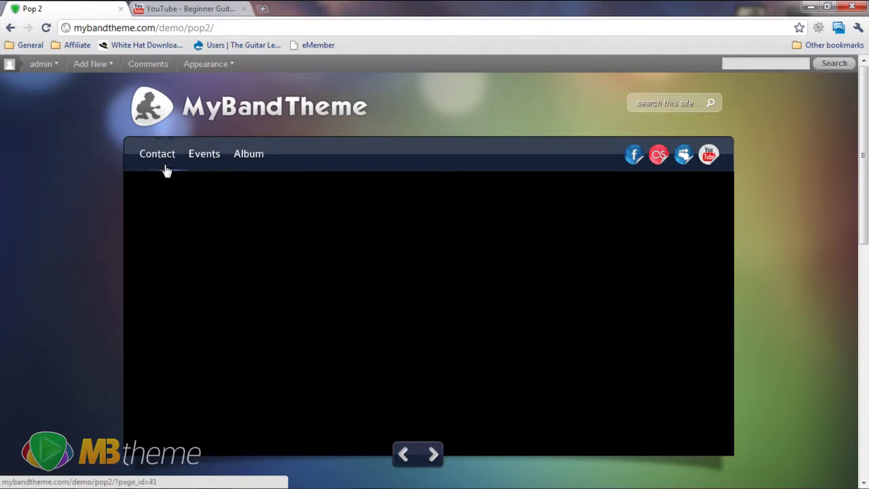
- Add a new post category named Featured with the slug featured from the site's dashboard
{"action": "mouse_move", "coordinate": [45, 65]}
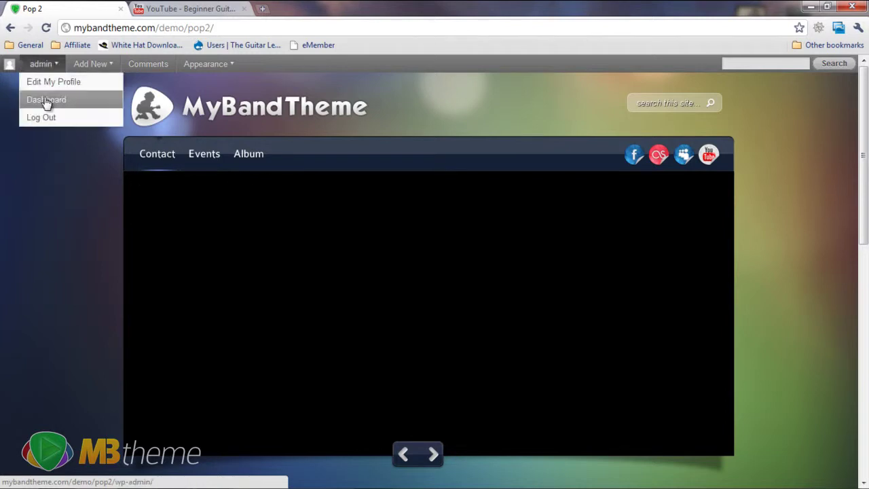
{"action": "left_click", "coordinate": [47, 101]}
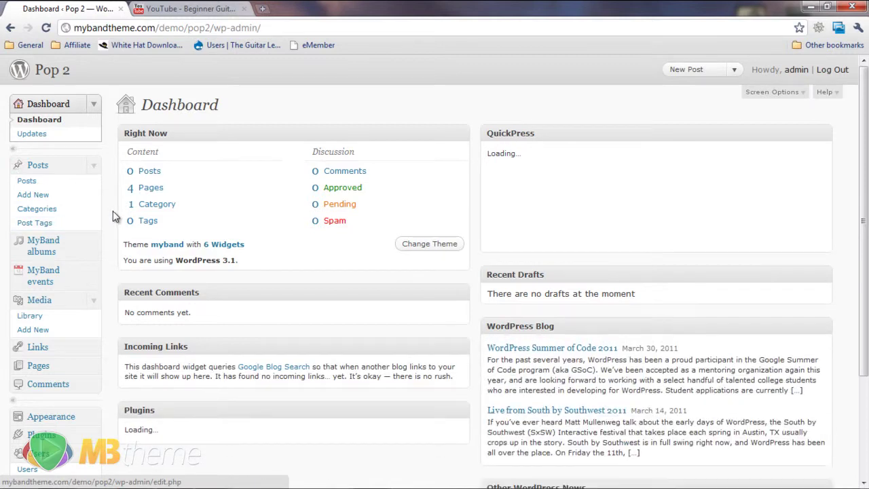
{"action": "left_click", "coordinate": [64, 207]}
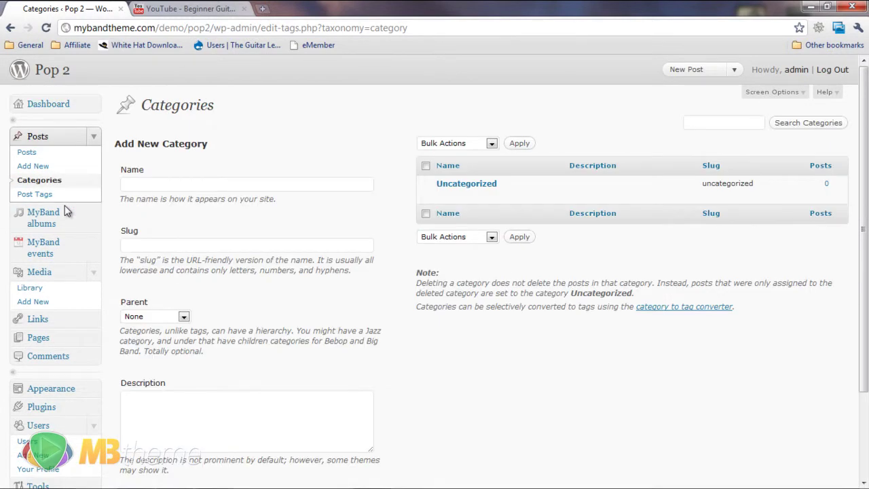
{"action": "left_click", "coordinate": [149, 186]}
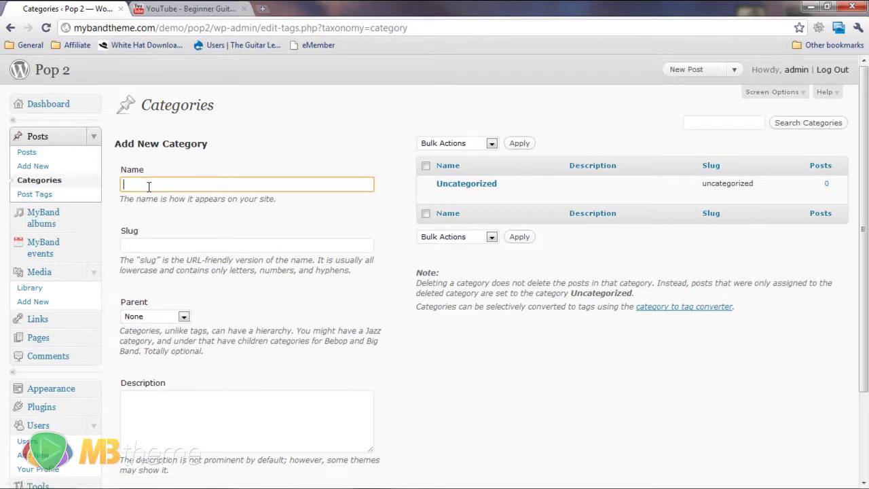
{"action": "type", "text": "Featured"}
{"action": "key", "text": "Tab"}
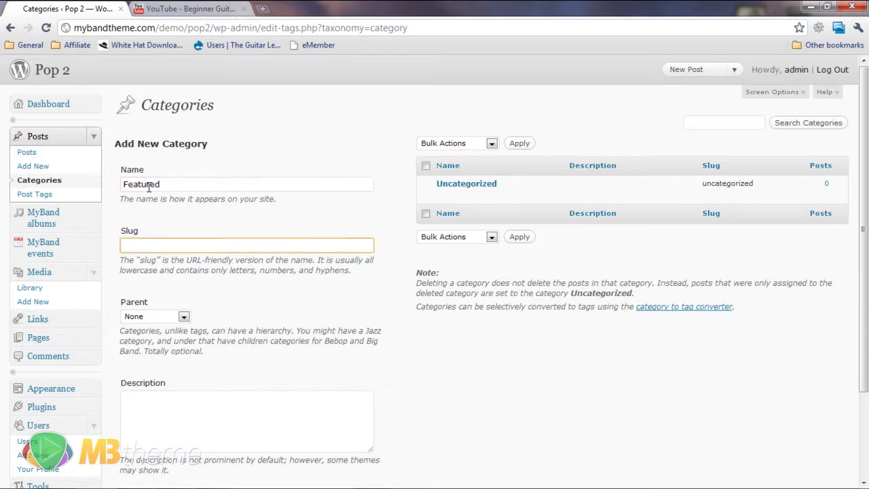
{"action": "type", "text": "featured"}
{"action": "scroll", "coordinate": [613, 338], "scroll_direction": "down", "scroll_amount": 3}
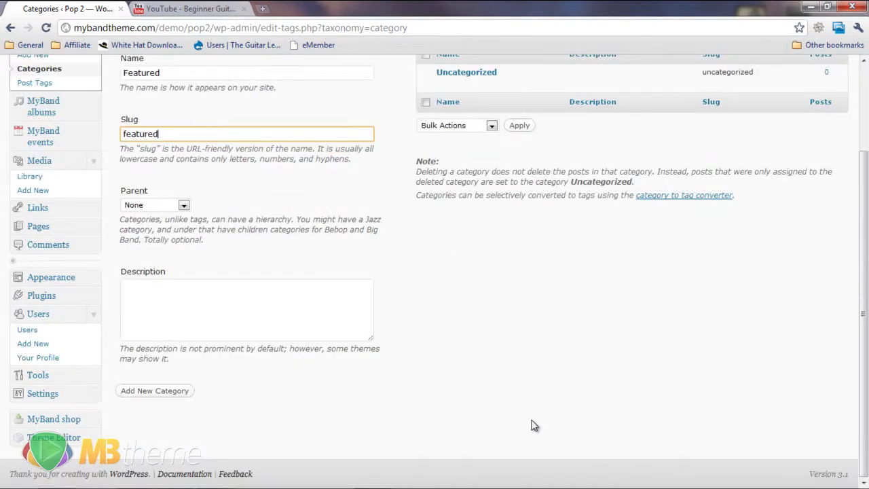
{"action": "left_click", "coordinate": [165, 402]}
{"action": "scroll", "coordinate": [560, 297], "scroll_direction": "up", "scroll_amount": 3}
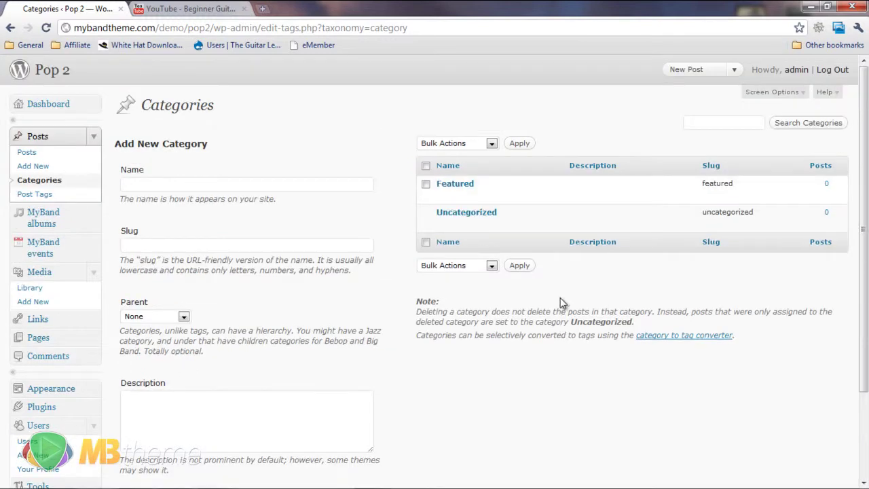
{"action": "mouse_move", "coordinate": [466, 194]}
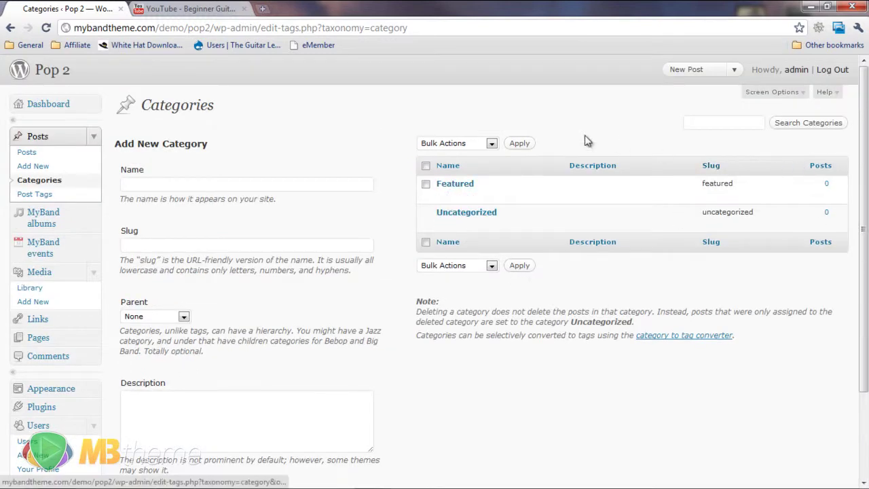
- Start a new post in the Featured category, titled "First post", with Lorem ipsum placeholder text as its body
{"action": "left_click", "coordinate": [44, 169]}
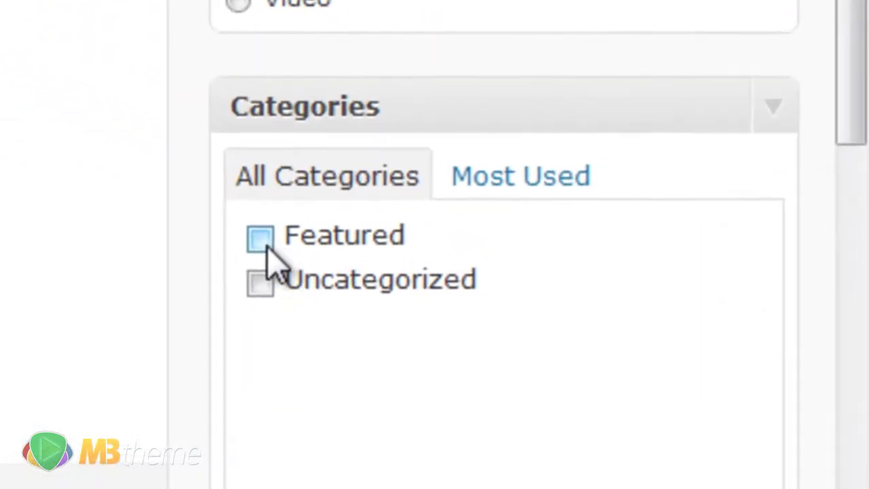
{"action": "left_click", "coordinate": [258, 238]}
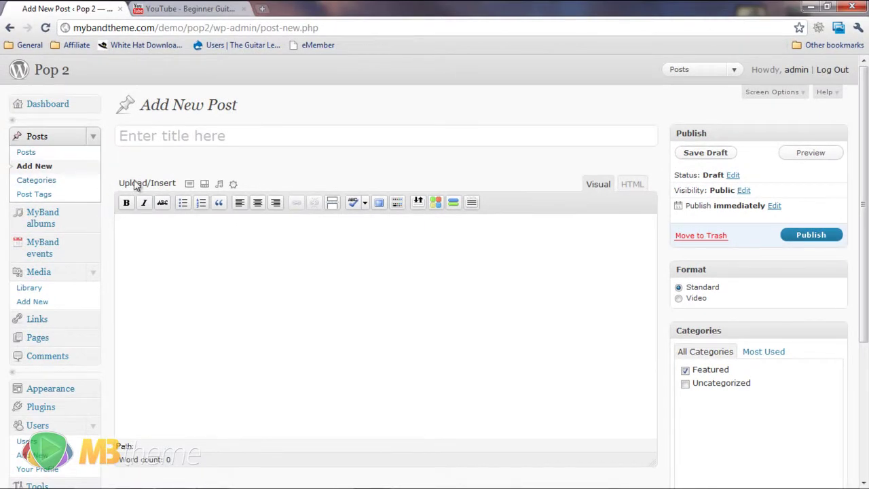
{"action": "left_click", "coordinate": [156, 137]}
{"action": "type", "text": "First post"}
{"action": "left_click", "coordinate": [237, 324]}
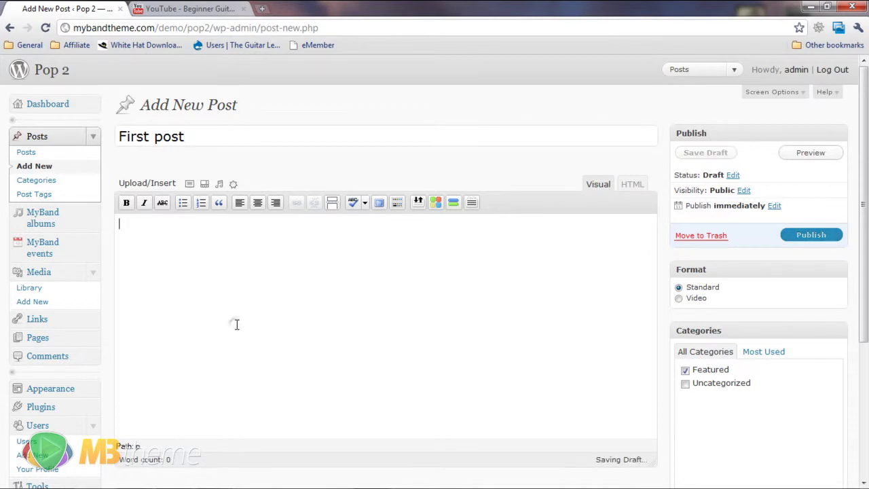
{"action": "type", "text": "Lorem ipsum dolor sit amet, consectetur adipiscing elit. Suspendisse tincidunt orci at lorem congue ultricies. Proin sit amet est ac lacus sodales convallis. Sed id nunc ut leo sagittis elementum. Nunc enim nunc, facilisis a auctor non, sagittis a velit. Sed accumsan velit et tellus euismod placerat in et nisl. Fusce ante orci, iaculis vitae auctor eget, tincidunt vitae libero. Pellentesque gravida nunc eu magna lacinia lacinia. Mauris vulputate dapibus mauris, sed venenatis orci molestie sed. Curabitur vitae ipsum nunc, eget posuere risus. Nam molestie commodo quam, eget egestas dolor mattis sit amet. Ut a nisl orci, at posuere metus. Vestibulum ante ipsum primis in faucibus orci luctus et ultrices posuere cubilia Curae; In hac habitasse platea dictumst. In erat ante, vehicula vitae dignissim ut, dictum ut tortor. Pellentesque pellentesque ante vitae lacus consequat facilisis. Ut fringilla facilisis molestie. Phasellus nunc turpis, semper id eleifend vel, mattis sed mauris. Maecenas nibh turpis, semper et ultricies suscipit, suscipit eu libero. Vestibulum auctor est augue. Aenean cursus eros non tortor viverra viverra. Etiam suscipit quam sed urna molestie vitae porta lacus malesuada. Nullam vehicula cursus tortor id congue. Fusce ac magna sed mauris tempus fringilla. Cras quis lorem lacus, sed pretium eros. Cras sit amet ipsum diam. Morbi urna nisi, condimentum et faucibus at, commodo vitae ipsum. Sed a felis non neque lobortis aliquet eget ac lectus. Sed nec ipsum est, nec cursus turpis. Donec pellentesque fringilla varius. Pellentesque auctor turpis eget sapien eleifend volutpat. Integer tincidunt turpis rutrum ipsum hendrerit pellentesque."}
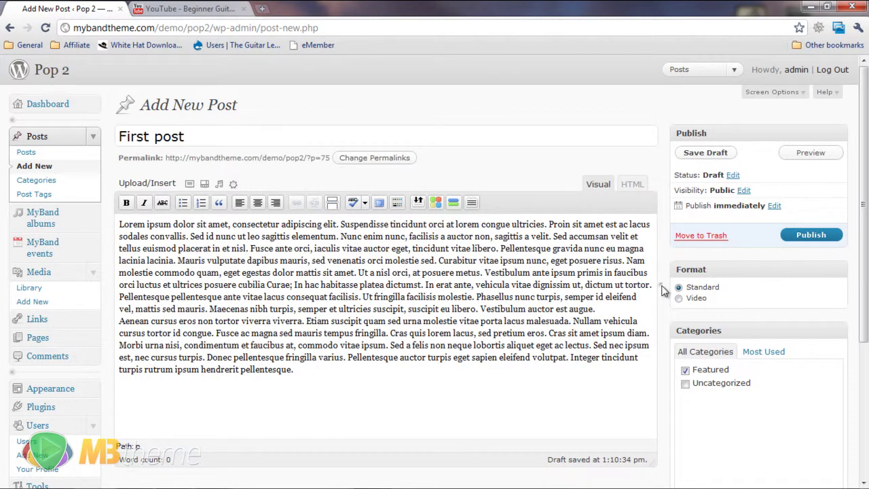
- Upload slider-image-960x447 from the mybandtheme initial setup files folder for the post's featured image
{"action": "scroll", "coordinate": [664, 291], "scroll_direction": "down", "scroll_amount": 3}
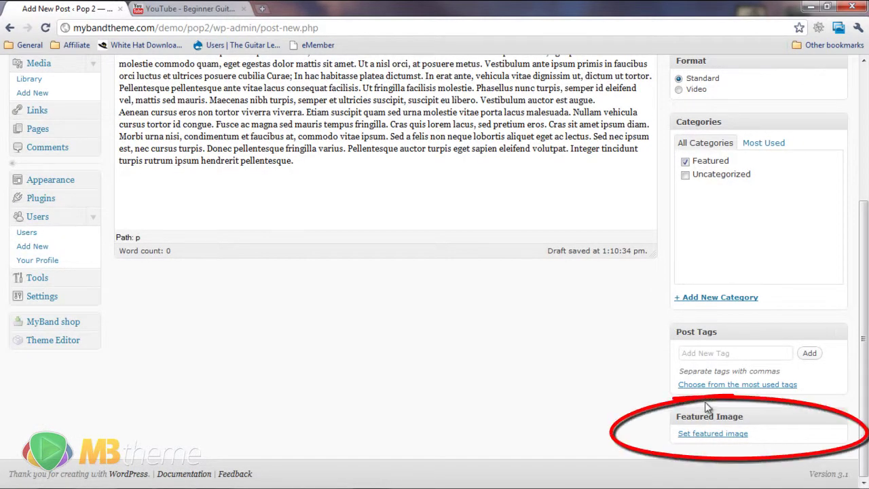
{"action": "left_click", "coordinate": [730, 435]}
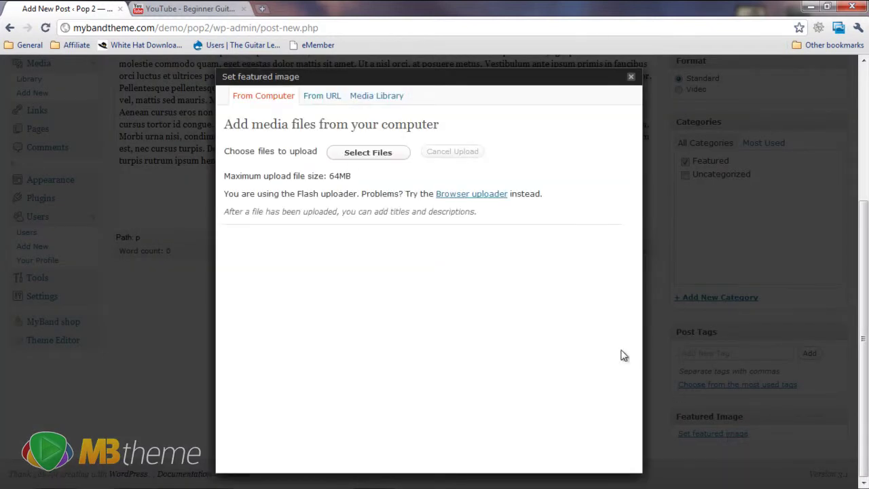
{"action": "left_click", "coordinate": [368, 153]}
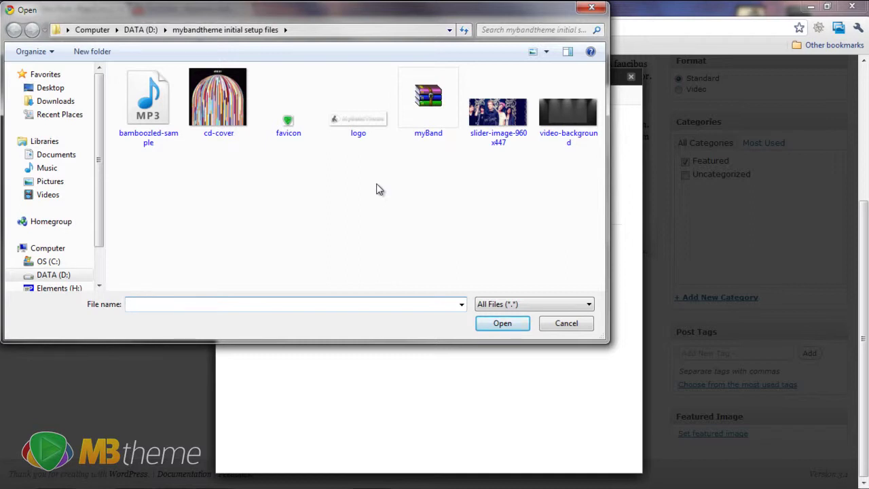
{"action": "left_click", "coordinate": [492, 114]}
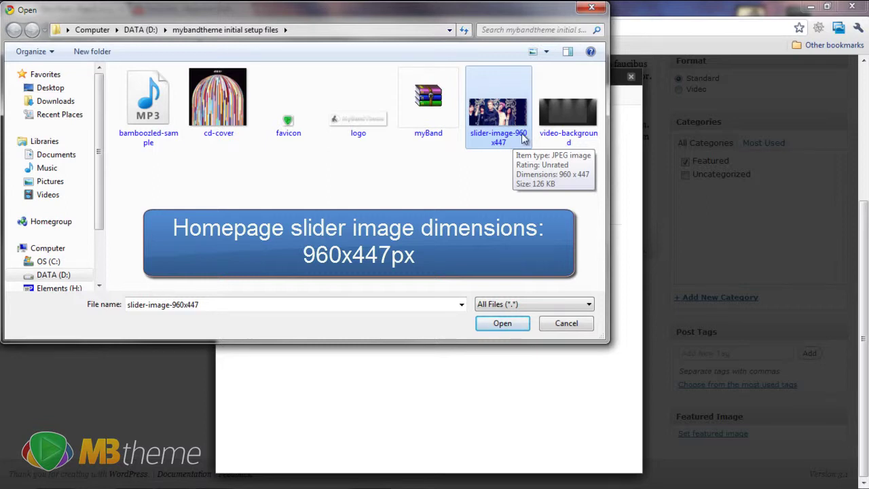
{"action": "mouse_move", "coordinate": [524, 140]}
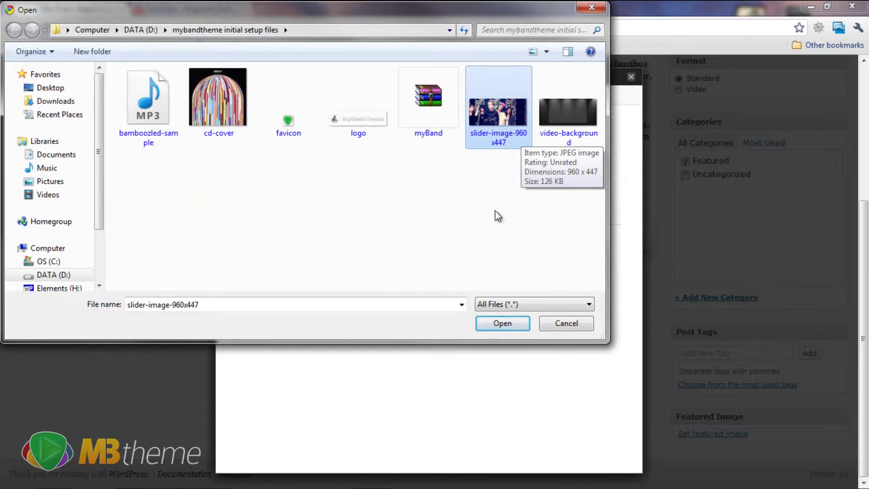
{"action": "left_click", "coordinate": [500, 323]}
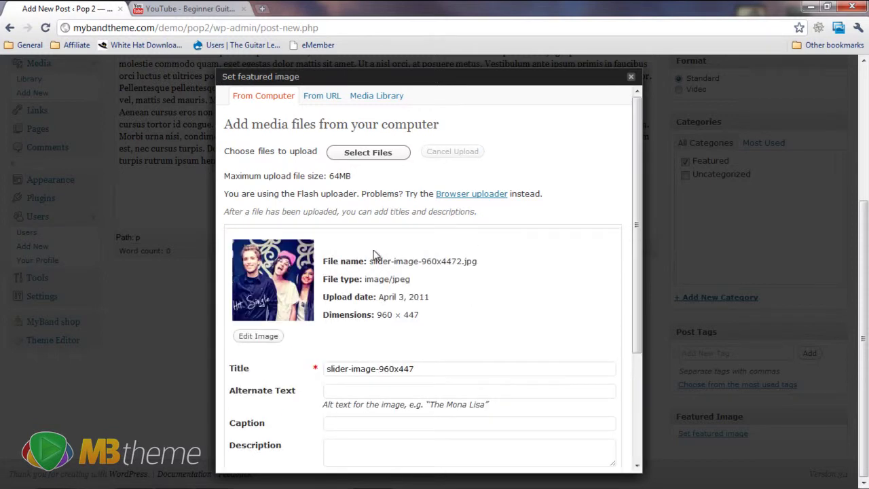
- Use the uploaded slider image as the post's featured image and close the image dialog
{"action": "scroll", "coordinate": [353, 260], "scroll_direction": "down", "scroll_amount": 3}
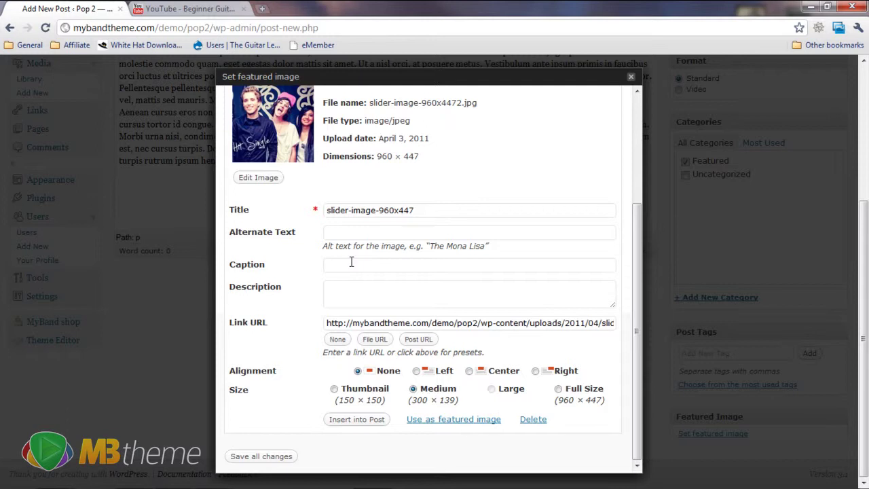
{"action": "left_click", "coordinate": [450, 422]}
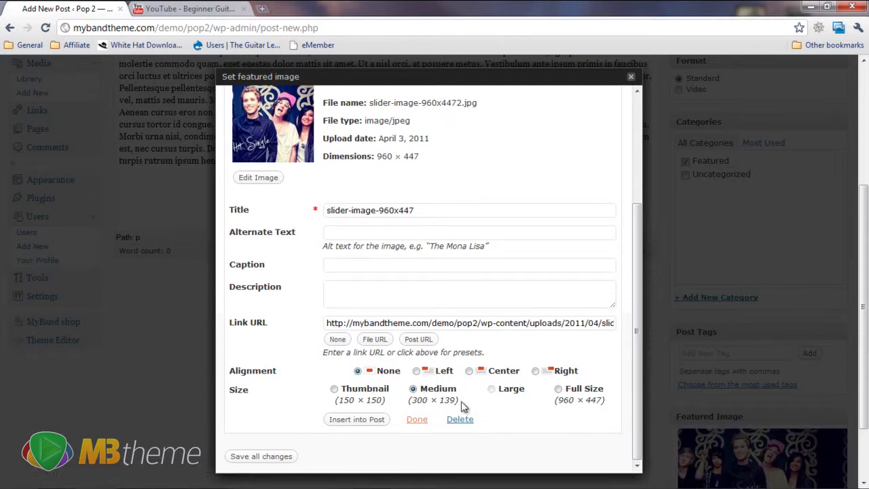
{"action": "left_click", "coordinate": [632, 80]}
{"action": "scroll", "coordinate": [646, 380], "scroll_direction": "down", "scroll_amount": 3}
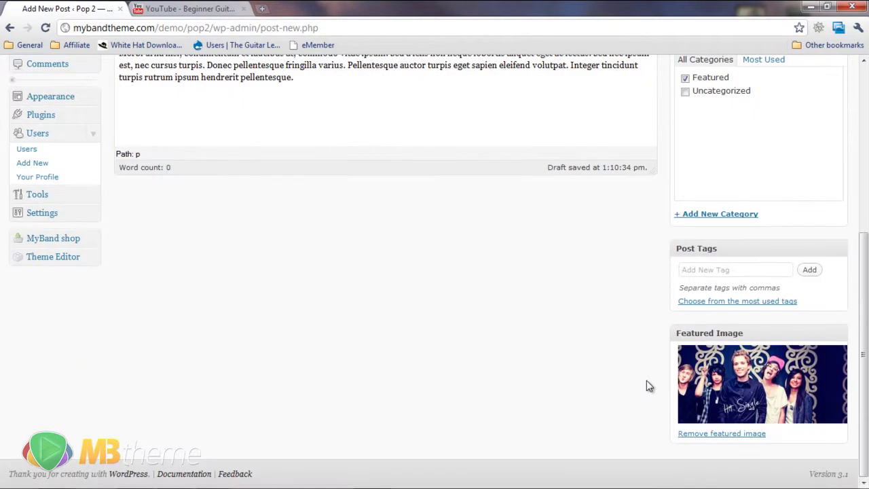
- Publish the "First post" post
{"action": "scroll", "coordinate": [653, 393], "scroll_direction": "up", "scroll_amount": 3}
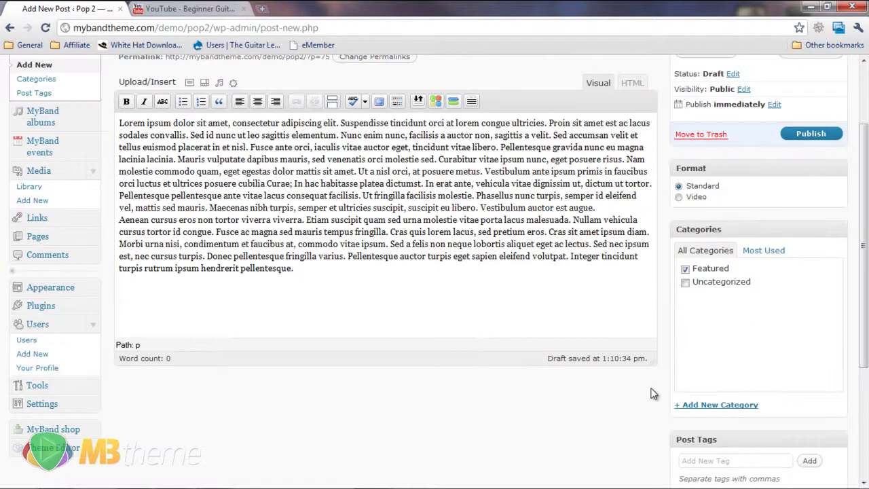
{"action": "scroll", "coordinate": [653, 394], "scroll_direction": "up", "scroll_amount": 2}
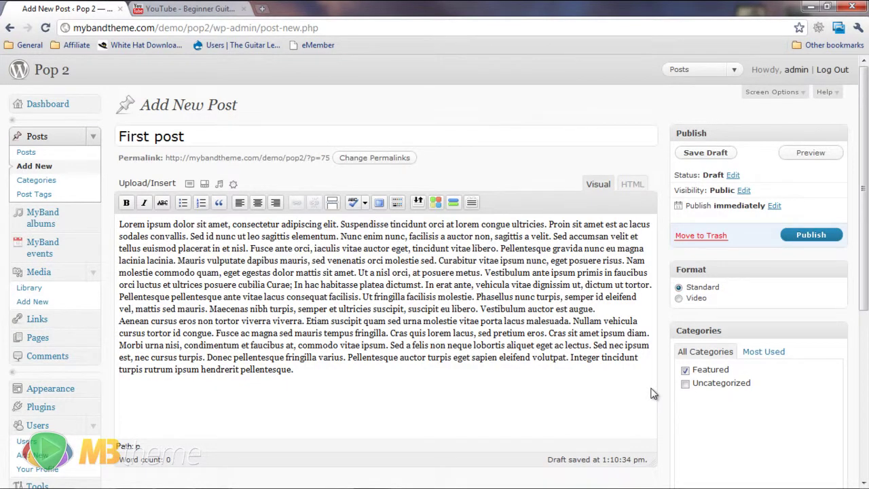
{"action": "left_click", "coordinate": [808, 235]}
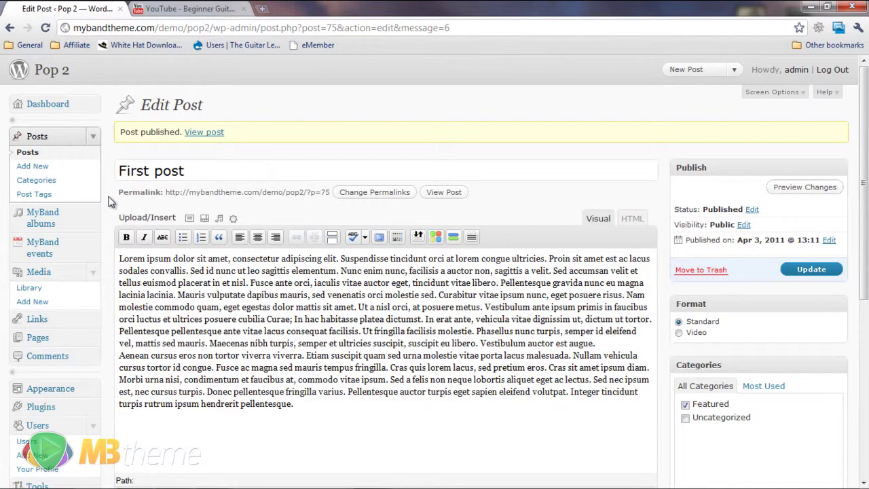
- Open the theme's Featured Slider options and choose Featured as the post category for the slider contents
{"action": "scroll", "coordinate": [110, 202], "scroll_direction": "down", "scroll_amount": 5}
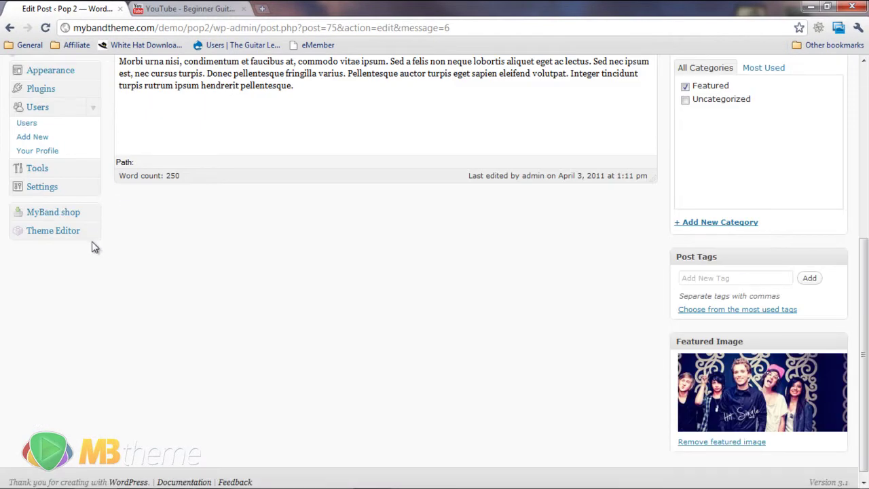
{"action": "left_click", "coordinate": [94, 231]}
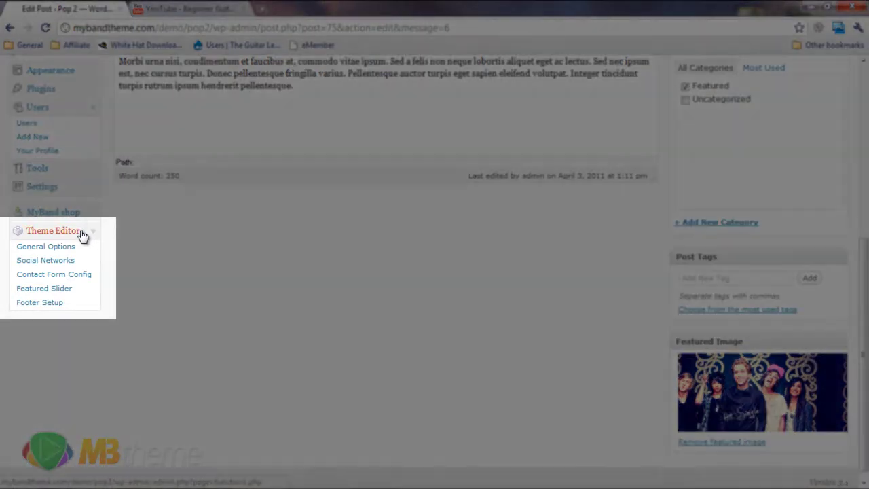
{"action": "left_click", "coordinate": [62, 293]}
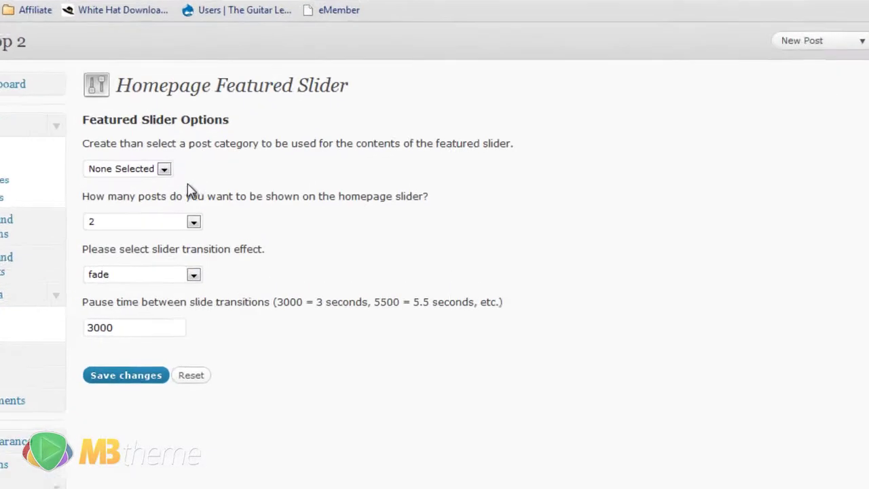
{"action": "left_click", "coordinate": [114, 164]}
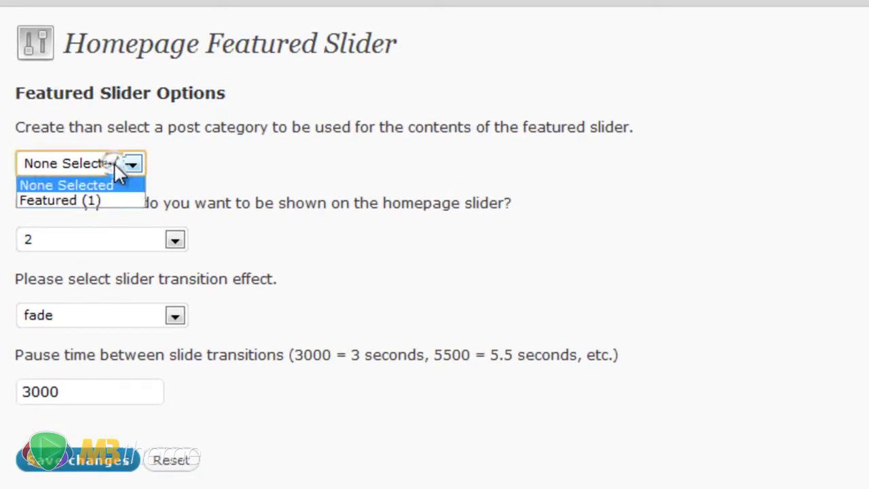
{"action": "left_click", "coordinate": [103, 200]}
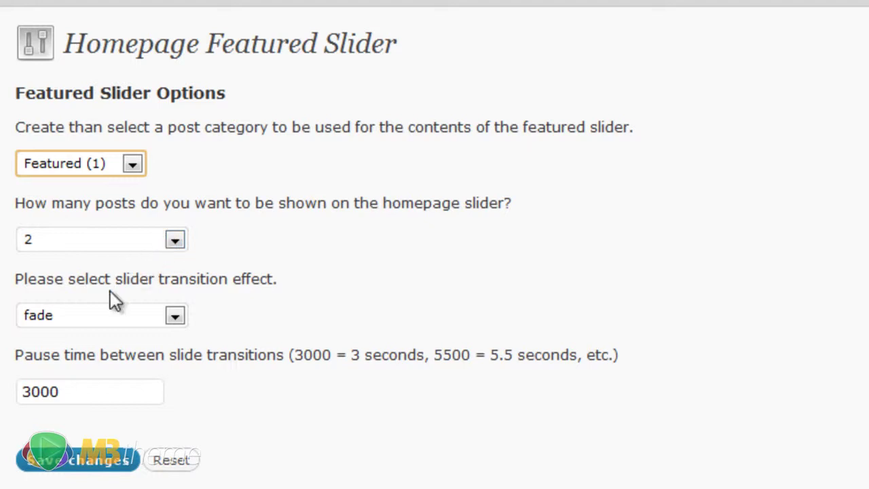
- Review the slider transition effects, keep fade, and save the featured slider settings
{"action": "left_click", "coordinate": [174, 314]}
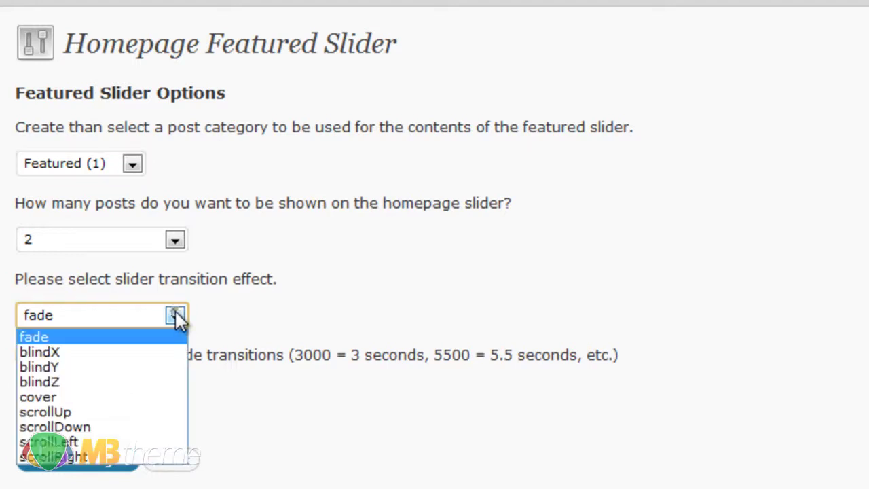
{"action": "left_click", "coordinate": [271, 282]}
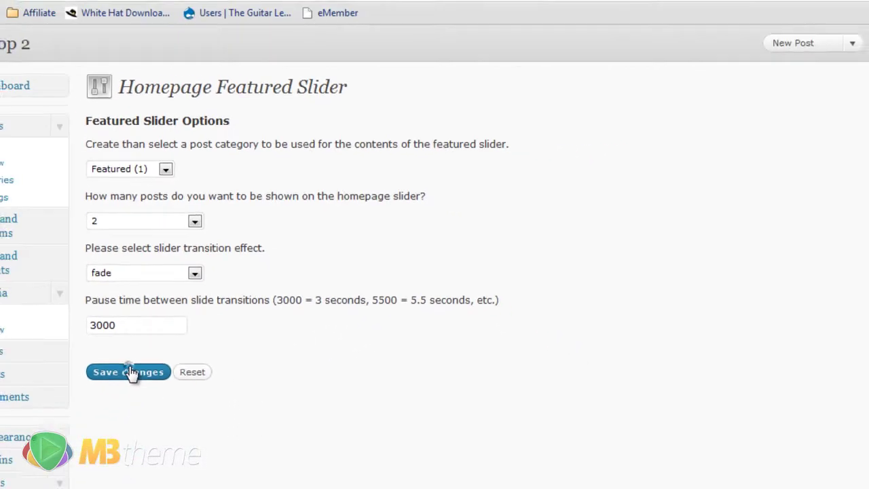
{"action": "left_click", "coordinate": [131, 372]}
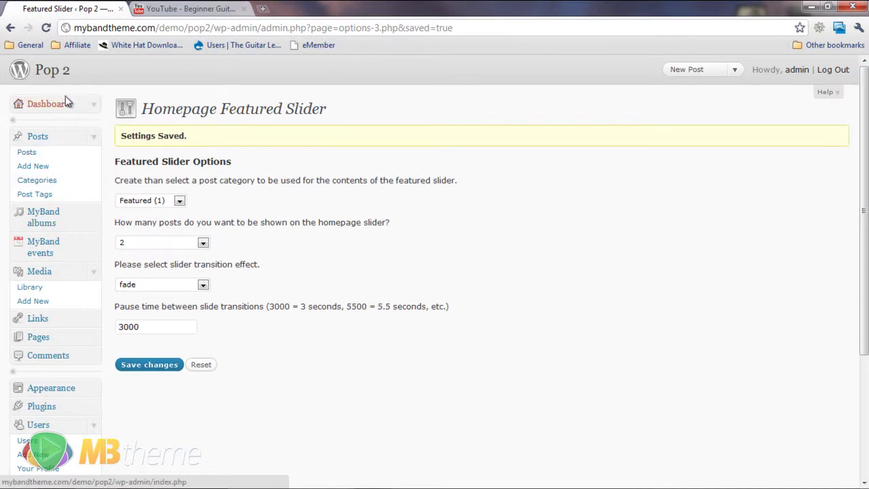
- View the site's homepage to check the featured slider, and return to the dashboard
{"action": "left_click", "coordinate": [61, 73]}
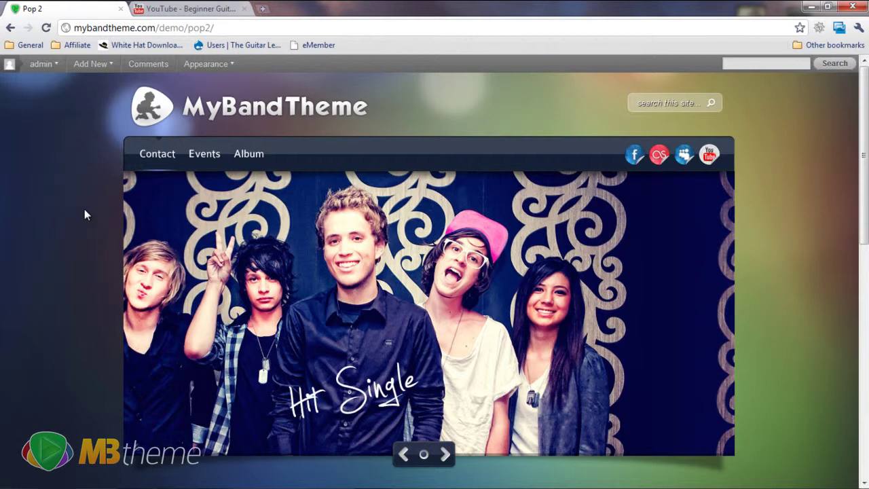
{"action": "mouse_move", "coordinate": [51, 68]}
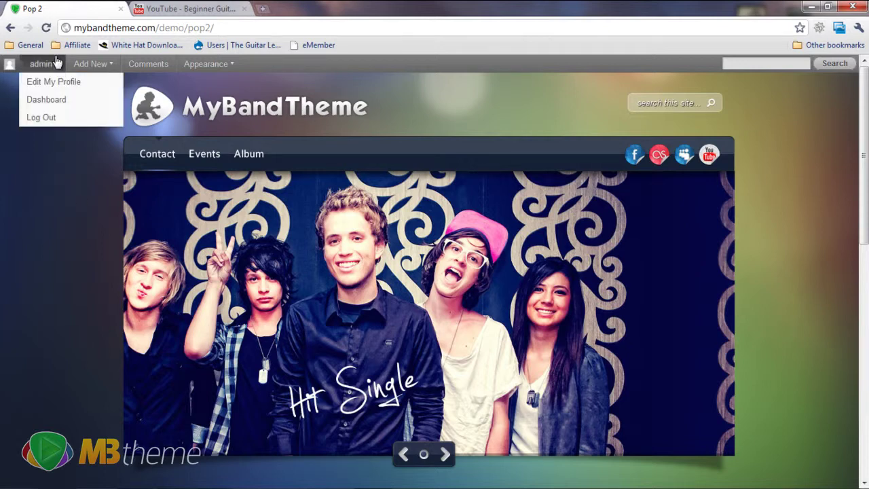
{"action": "left_click", "coordinate": [51, 104]}
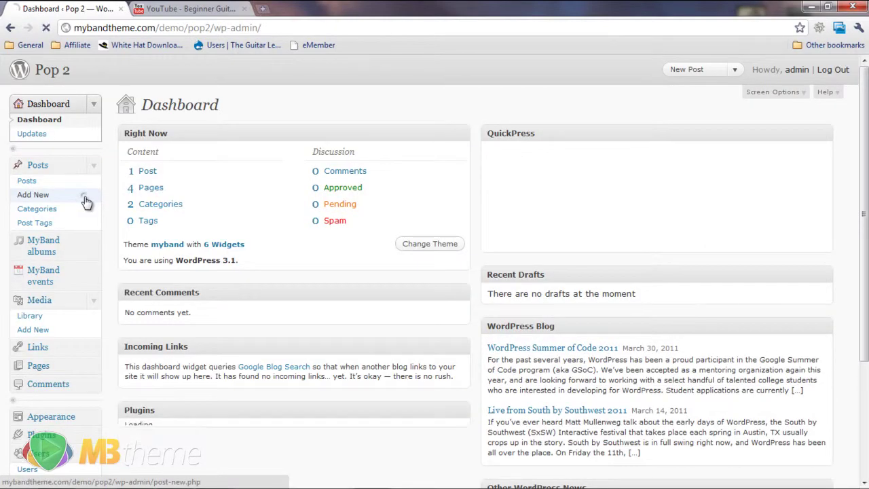
- Create a new post titled "Video post" in the Featured category with the Video format
{"action": "left_click", "coordinate": [86, 202]}
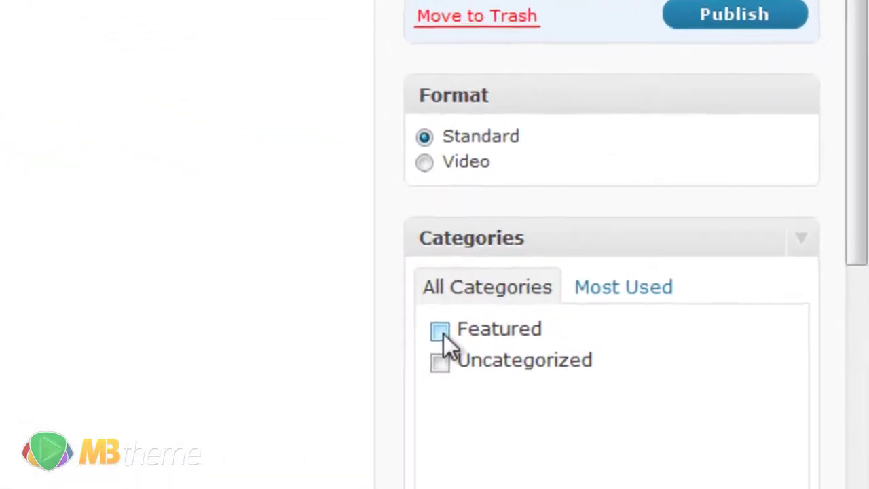
{"action": "left_click", "coordinate": [389, 323]}
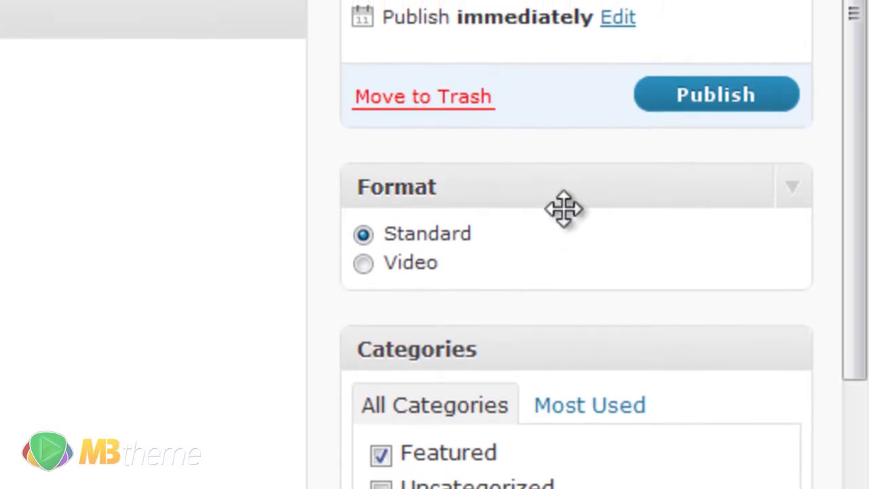
{"action": "left_click", "coordinate": [364, 265]}
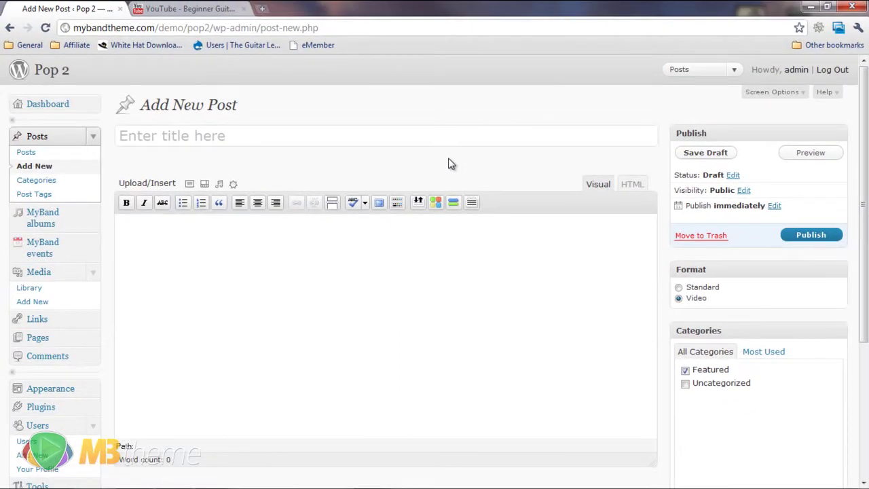
{"action": "left_click", "coordinate": [316, 136]}
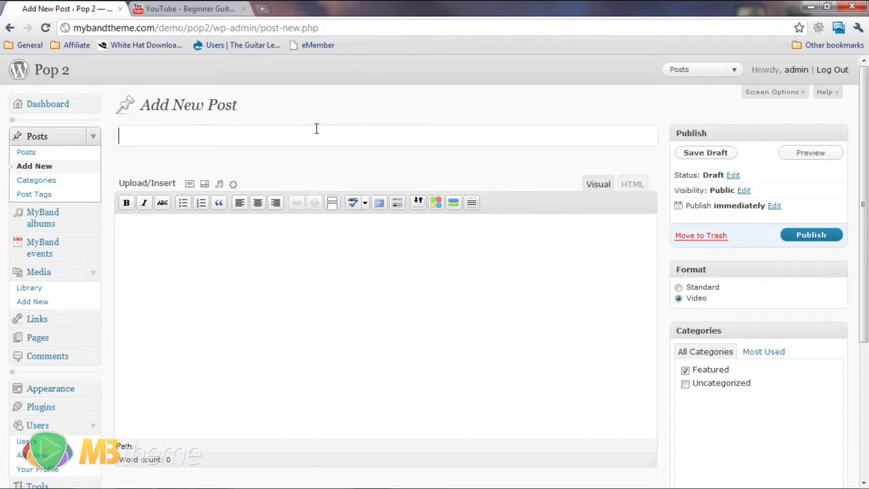
{"action": "type", "text": "Video post"}
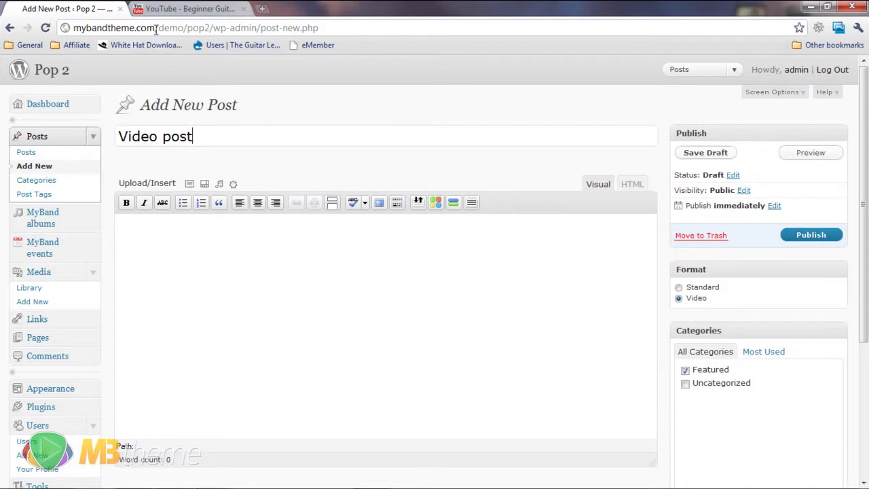
- Copy the YouTube guitar lesson's old embed code at a custom size of 640 × 390 px, and return to the post draft
{"action": "left_click", "coordinate": [165, 10]}
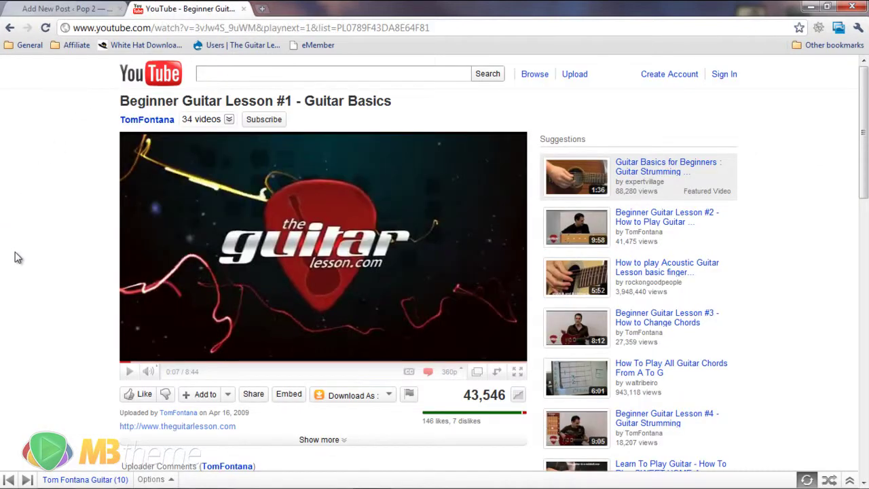
{"action": "left_click", "coordinate": [300, 400]}
{"action": "scroll", "coordinate": [107, 327], "scroll_direction": "down", "scroll_amount": 1}
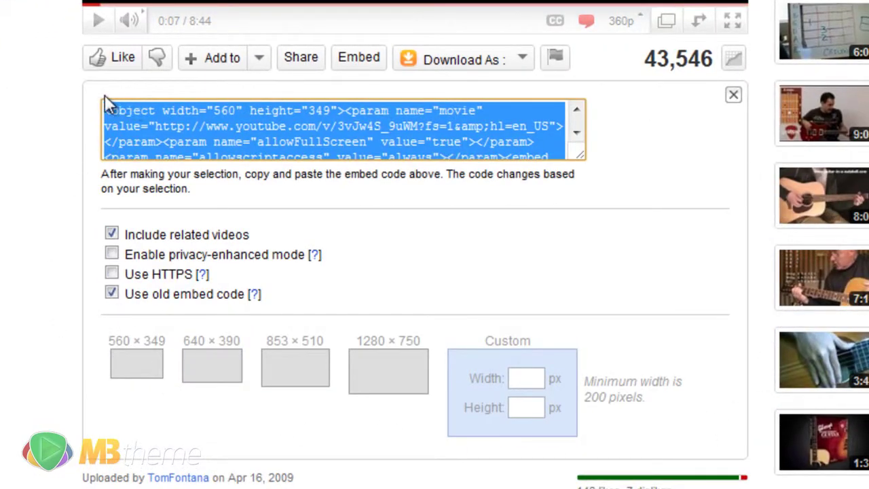
{"action": "left_click", "coordinate": [535, 407]}
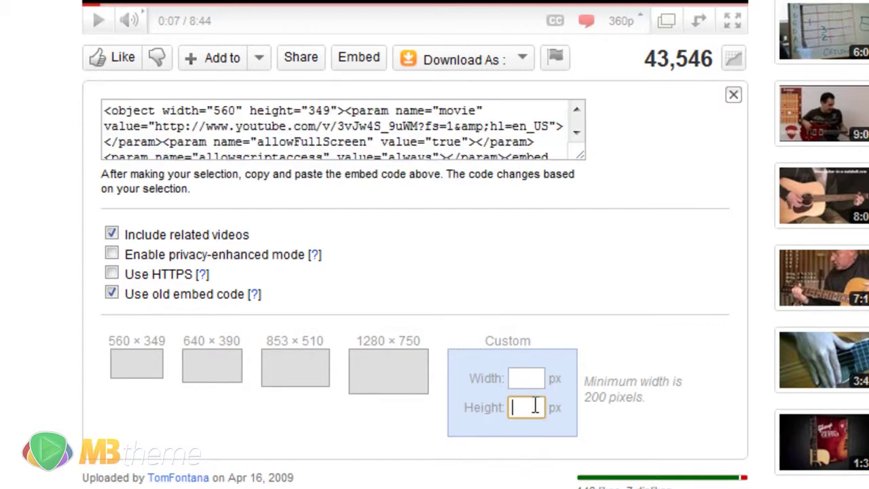
{"action": "type", "text": "390"}
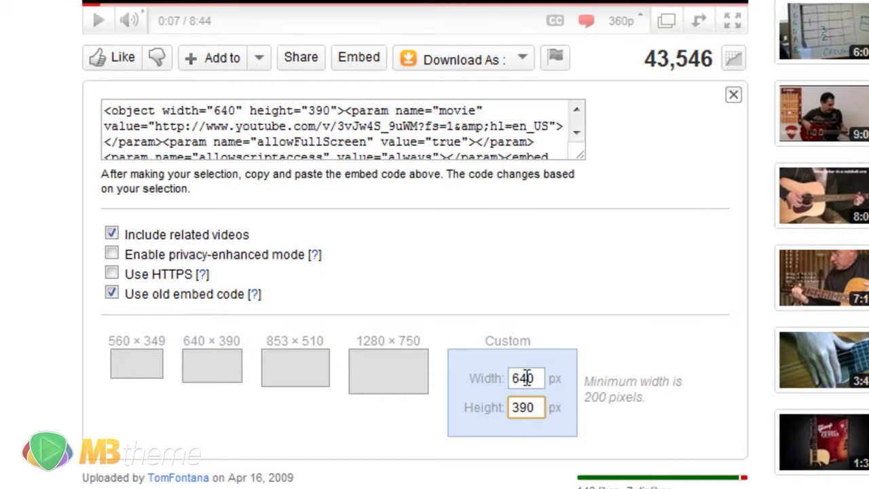
{"action": "left_click", "coordinate": [404, 138]}
{"action": "key", "text": "ctrl+c"}
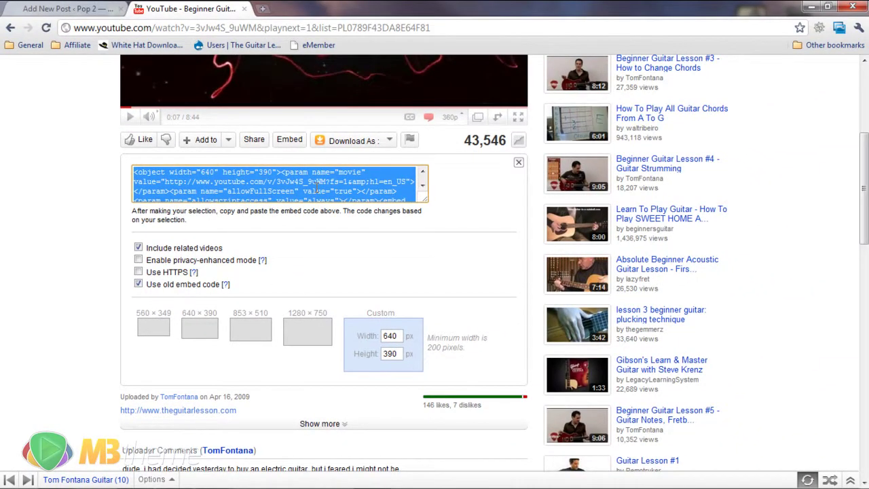
{"action": "left_click", "coordinate": [54, 9]}
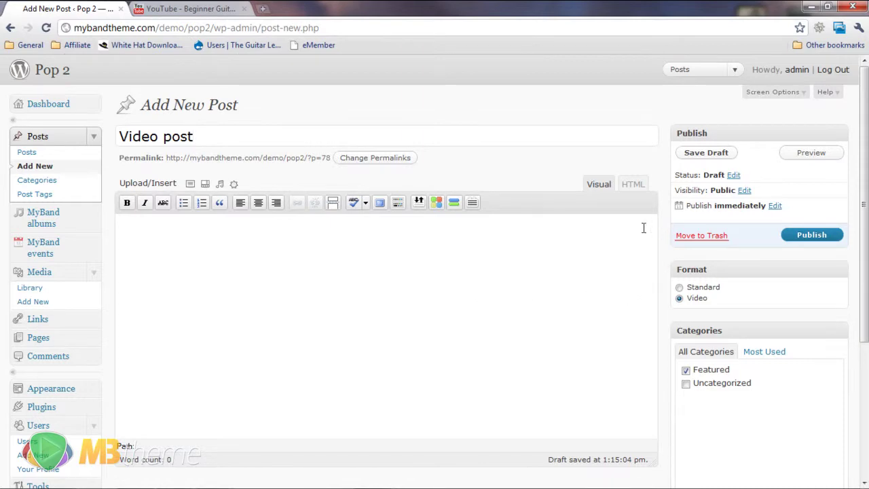
- Try pasting the embed code into the post body in visual mode, and compare it with the HTML source
{"action": "left_click", "coordinate": [482, 270]}
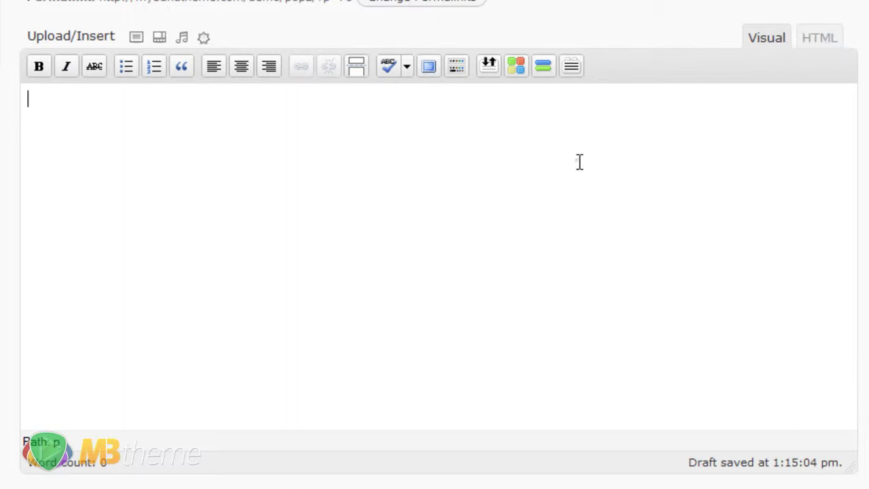
{"action": "key", "text": "ctrl+v"}
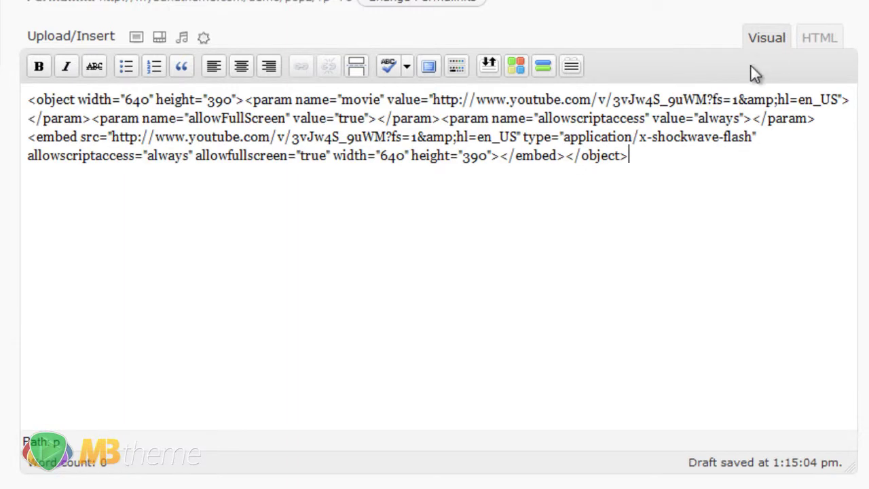
{"action": "left_click", "coordinate": [811, 39]}
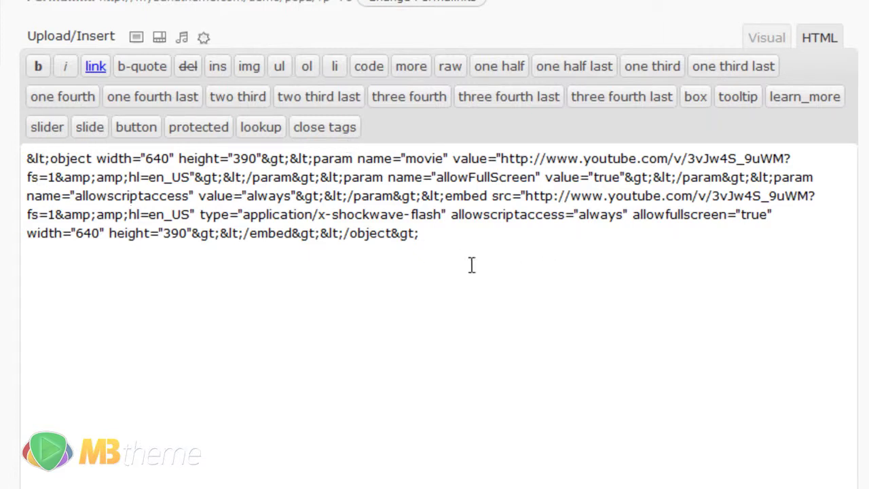
{"action": "left_click", "coordinate": [769, 40]}
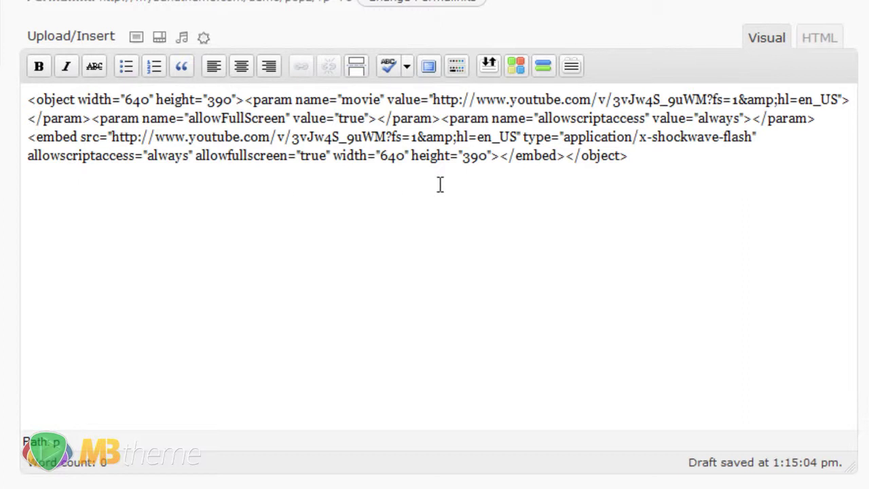
- Replace the entire post body with the copied embed code in HTML mode, and preview the video in visual mode
{"action": "left_click", "coordinate": [831, 45]}
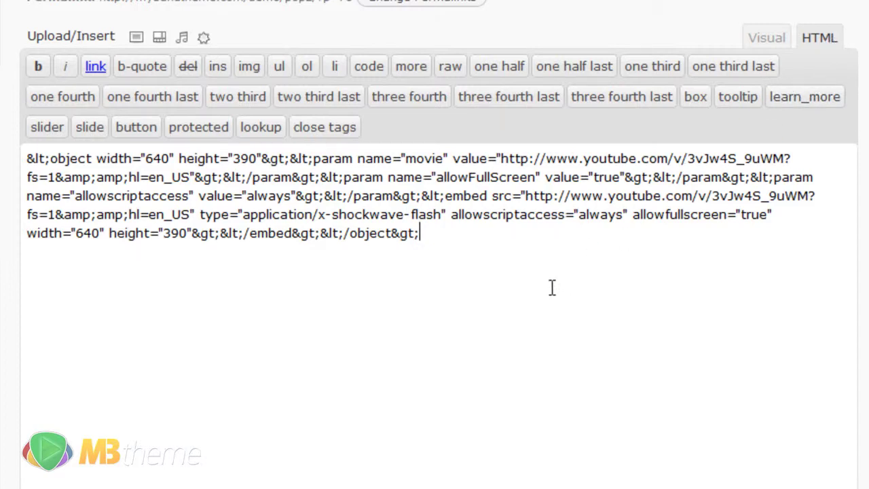
{"action": "key", "text": "ctrl+a"}
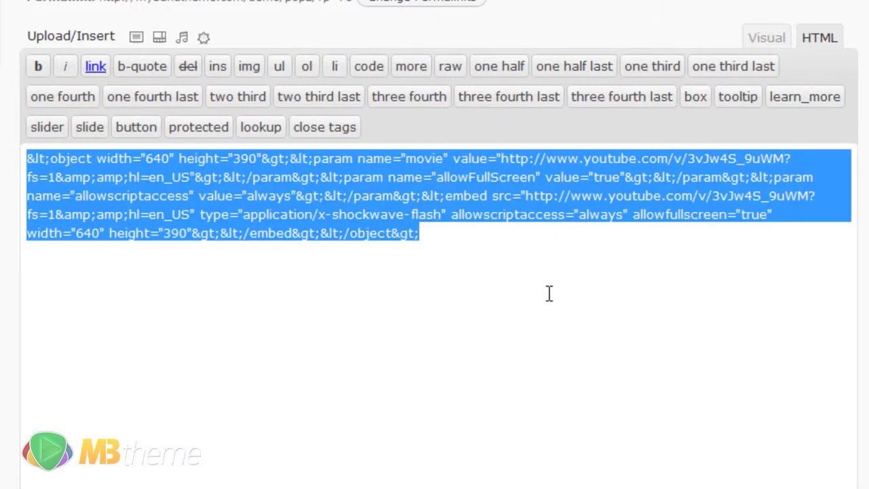
{"action": "key", "text": "ctrl+v"}
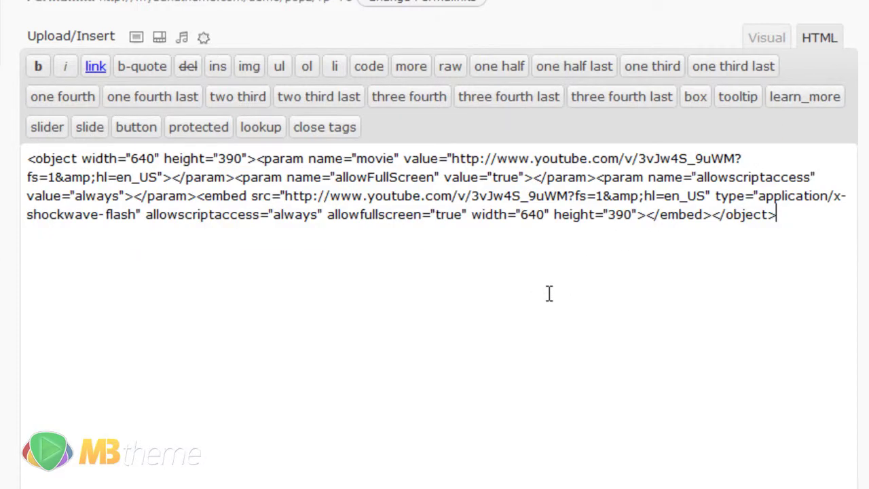
{"action": "left_click", "coordinate": [770, 40]}
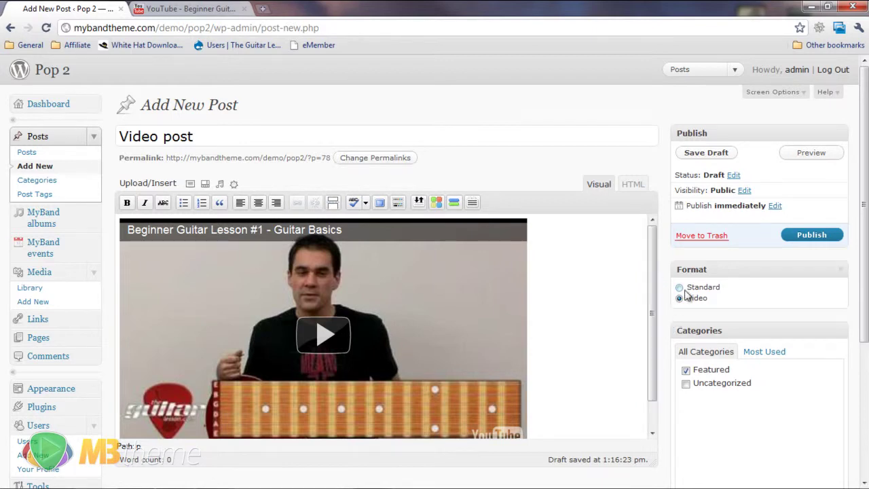
- Publish the "Video post" post and view the site's homepage slider
{"action": "left_click", "coordinate": [818, 235]}
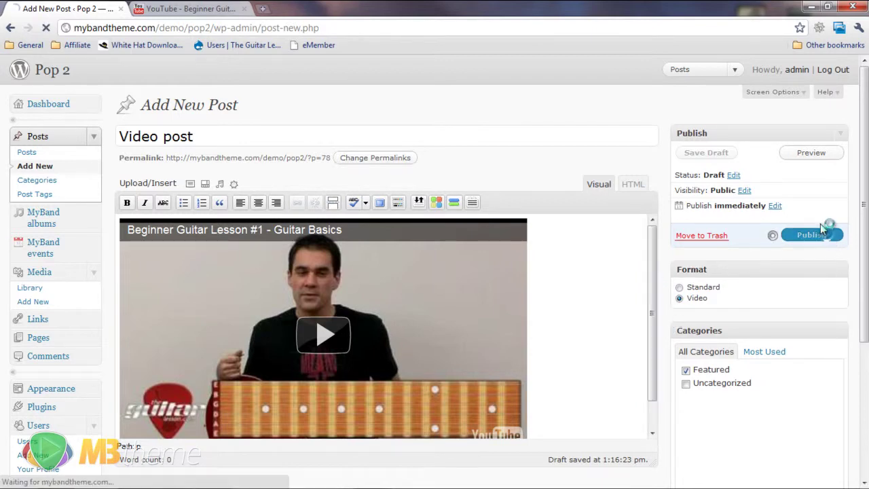
{"action": "left_click", "coordinate": [51, 72]}
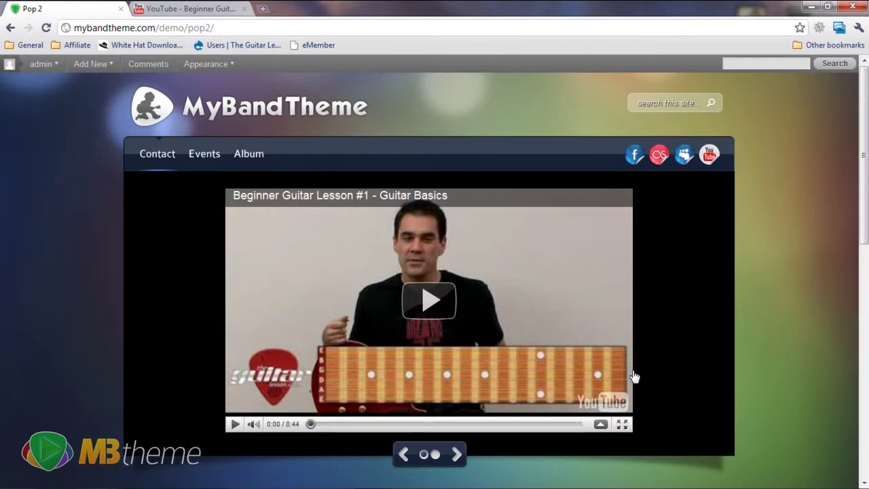
- Return to the dashboard and open the "Video post" post for editing in HTML mode
{"action": "mouse_move", "coordinate": [39, 63]}
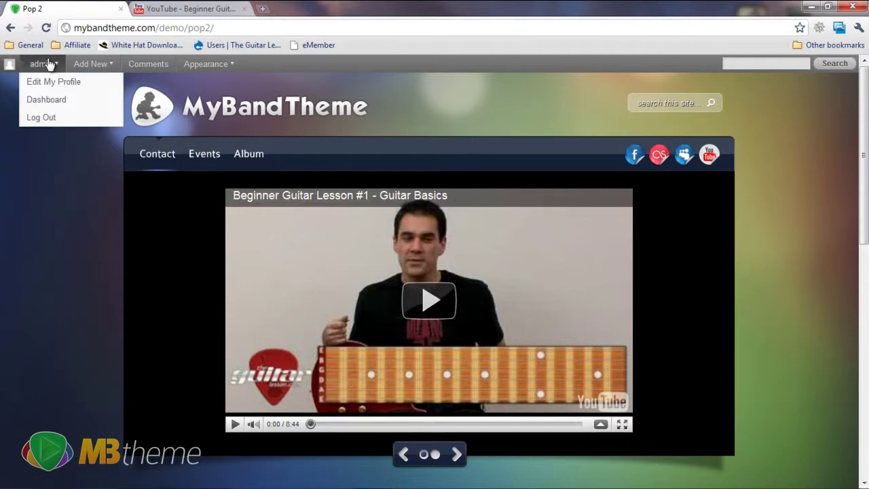
{"action": "left_click", "coordinate": [47, 100]}
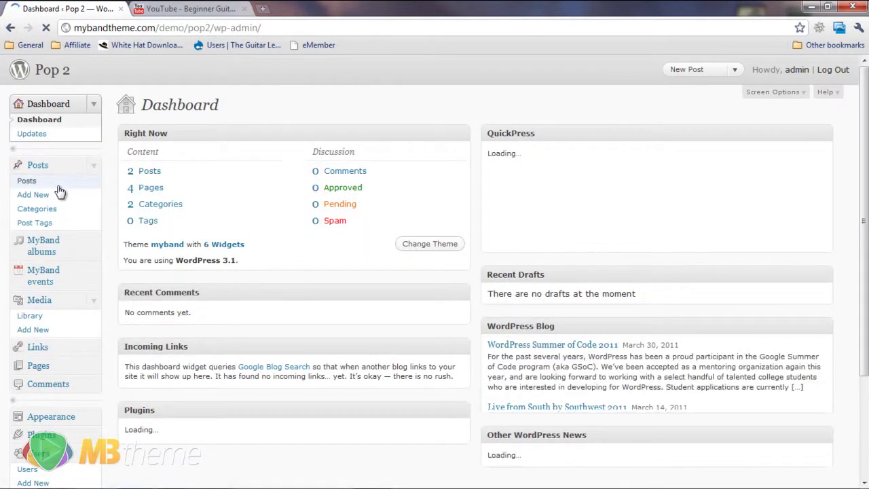
{"action": "left_click", "coordinate": [29, 181]}
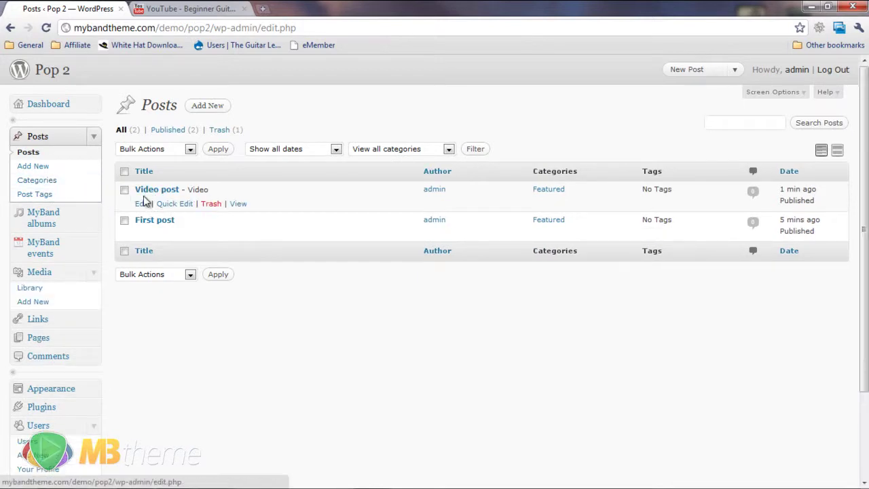
{"action": "left_click", "coordinate": [141, 205]}
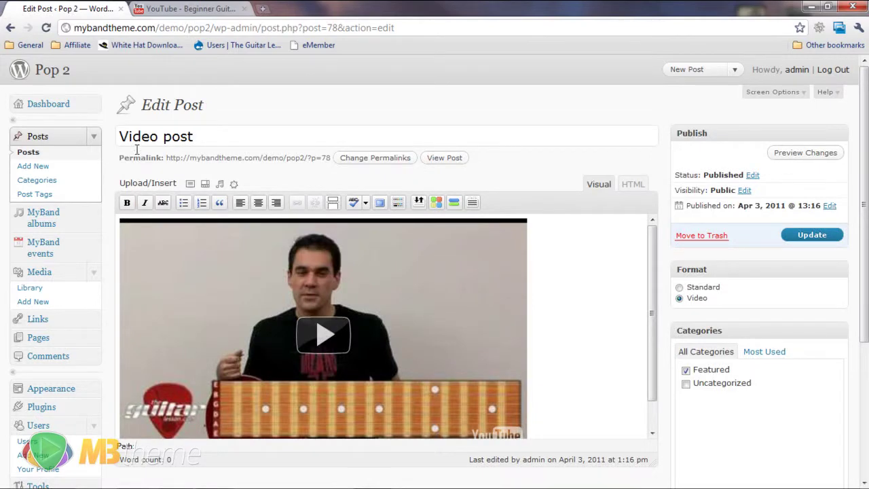
{"action": "left_click", "coordinate": [632, 184]}
- Upload the video-background image, set it as the post's featured image, and update the post
{"action": "scroll", "coordinate": [658, 175], "scroll_direction": "down", "scroll_amount": 3}
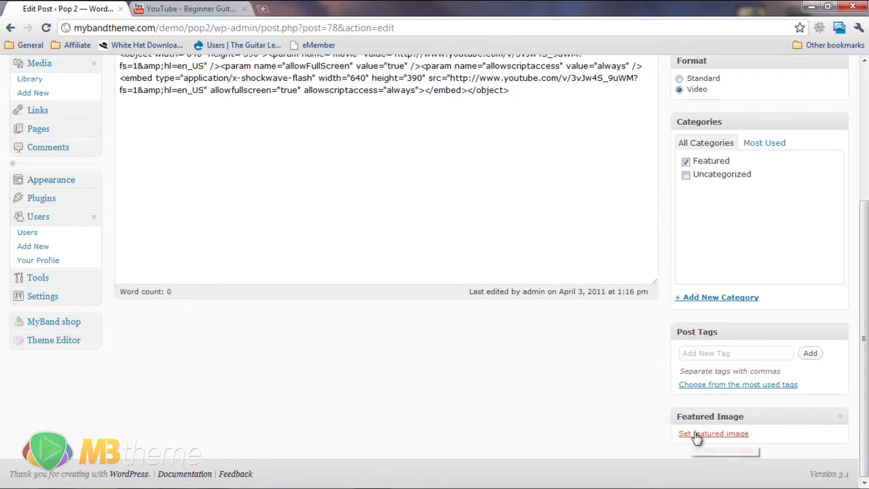
{"action": "left_click", "coordinate": [727, 438]}
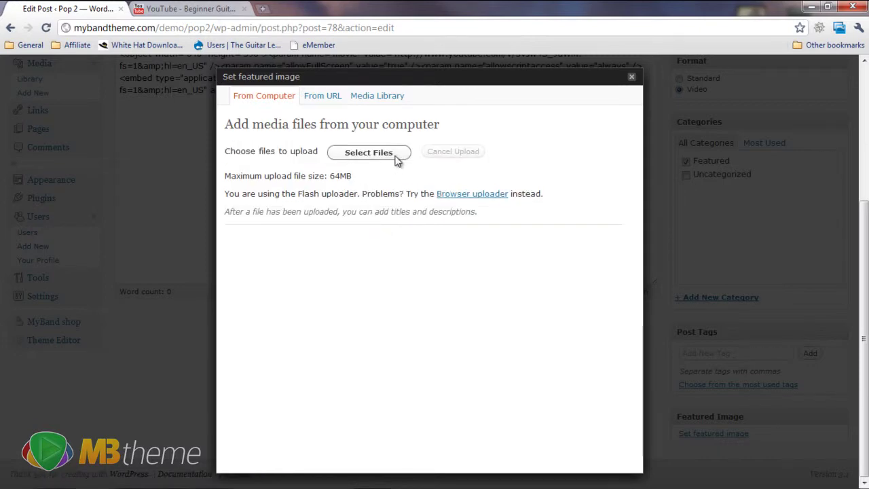
{"action": "left_click", "coordinate": [397, 158]}
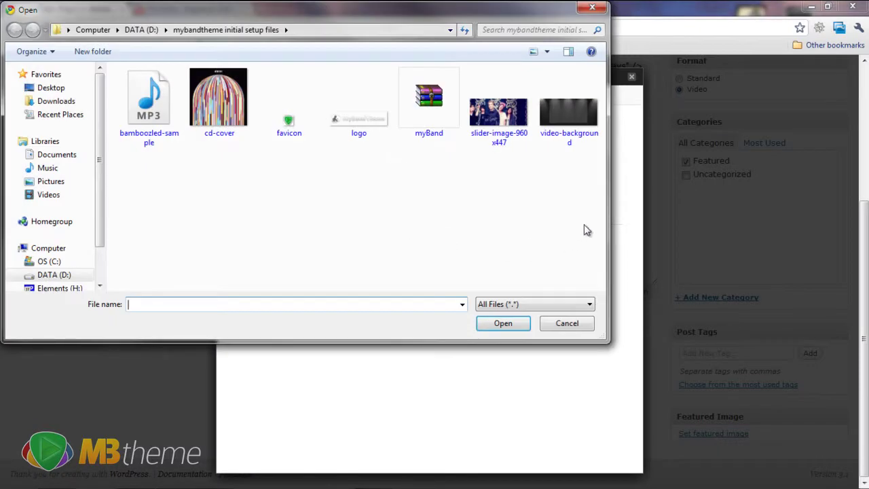
{"action": "left_click", "coordinate": [587, 121]}
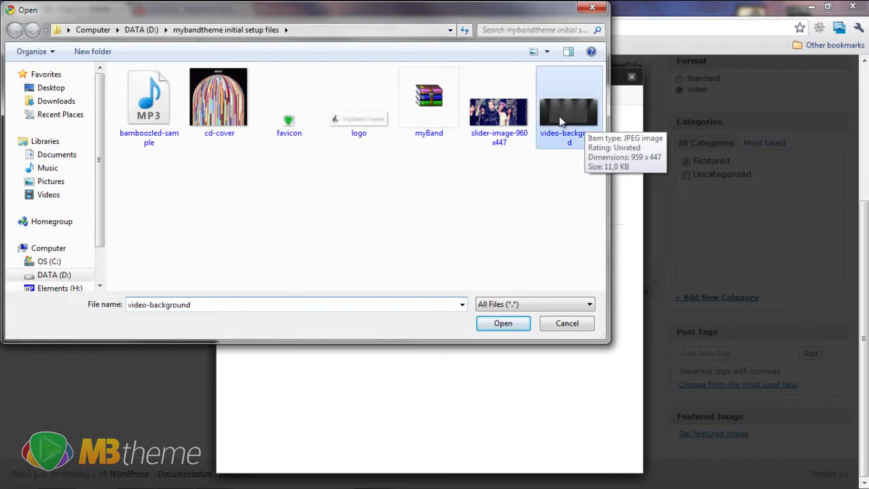
{"action": "left_click", "coordinate": [511, 325]}
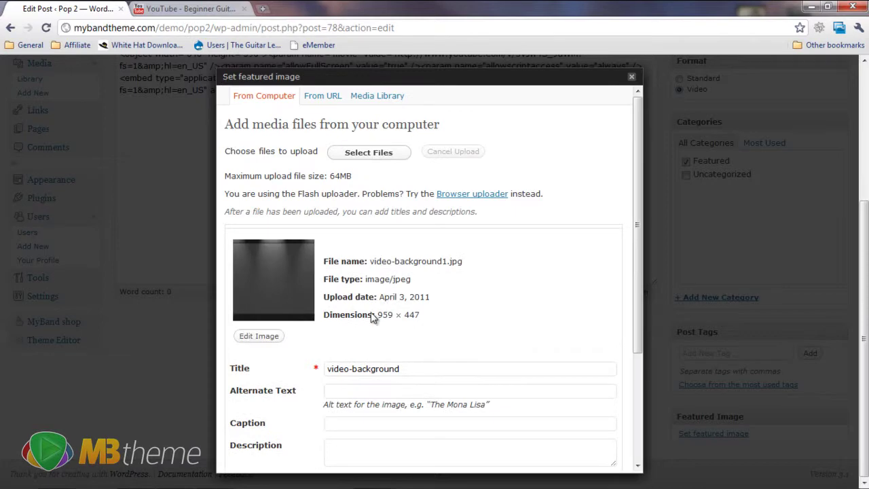
{"action": "scroll", "coordinate": [372, 318], "scroll_direction": "down", "scroll_amount": 3}
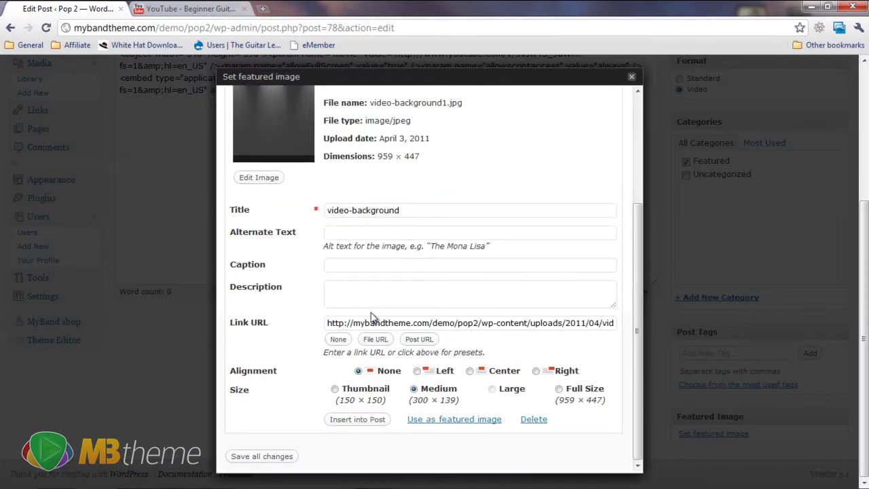
{"action": "left_click", "coordinate": [450, 421]}
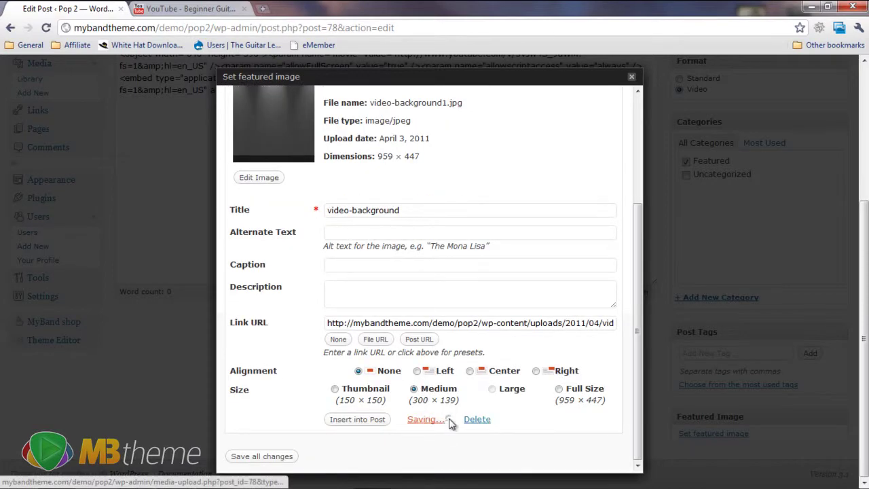
{"action": "left_click", "coordinate": [632, 80]}
{"action": "scroll", "coordinate": [644, 383], "scroll_direction": "down", "scroll_amount": 2}
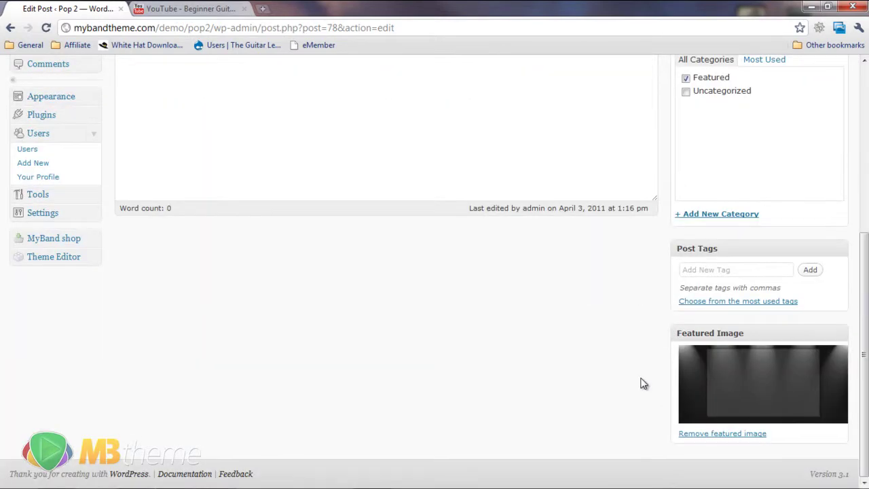
{"action": "scroll", "coordinate": [712, 387], "scroll_direction": "up", "scroll_amount": 5}
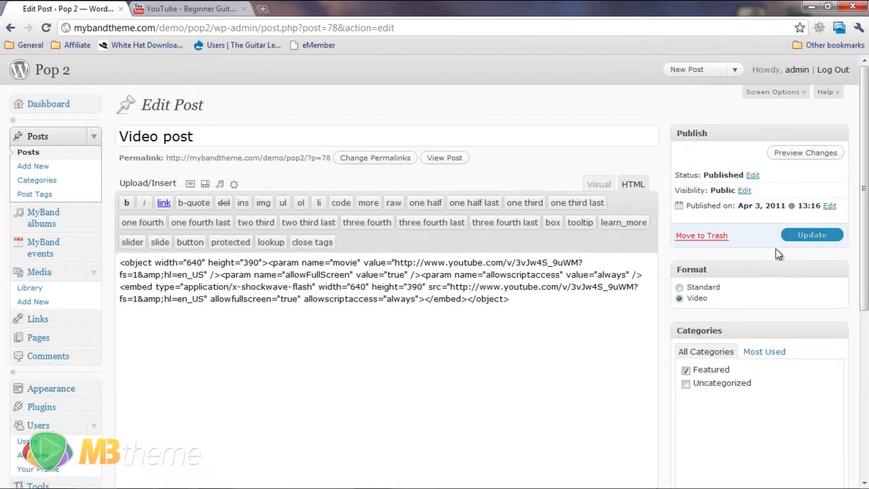
{"action": "left_click", "coordinate": [807, 235]}
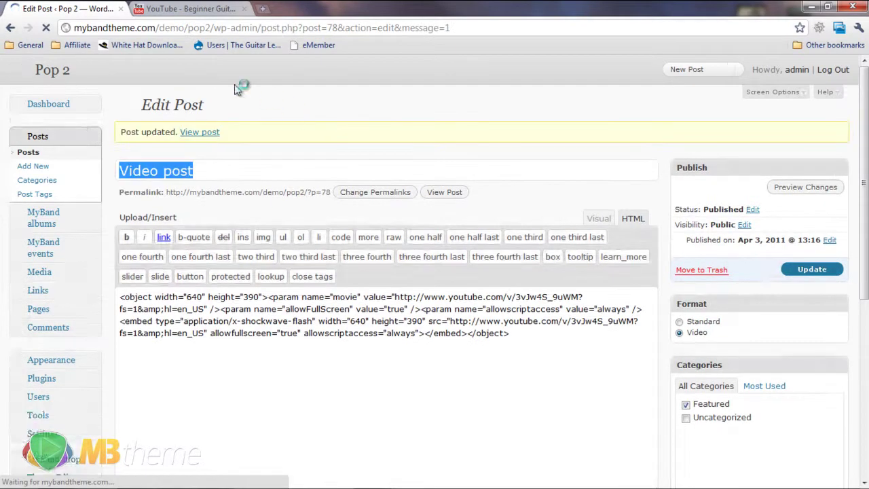
- Test the video's playback and pausing in the homepage's featured slider, and return to the dashboard
{"action": "left_click", "coordinate": [42, 72]}
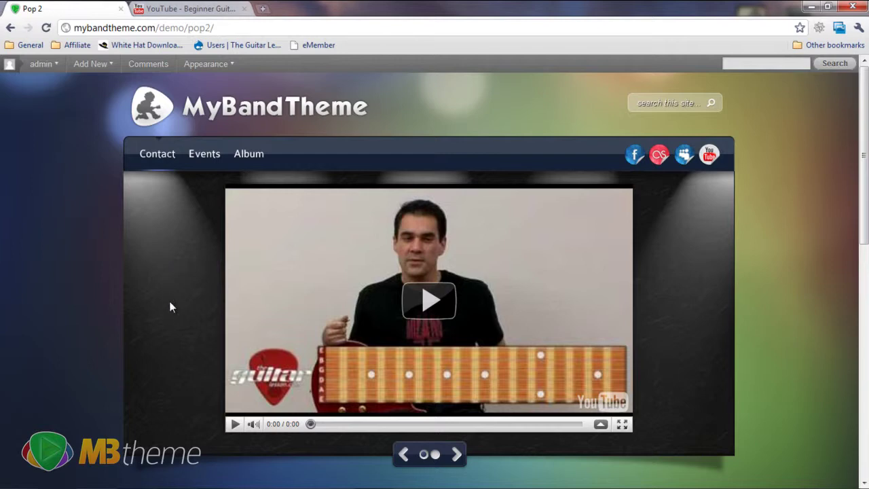
{"action": "left_click", "coordinate": [427, 314]}
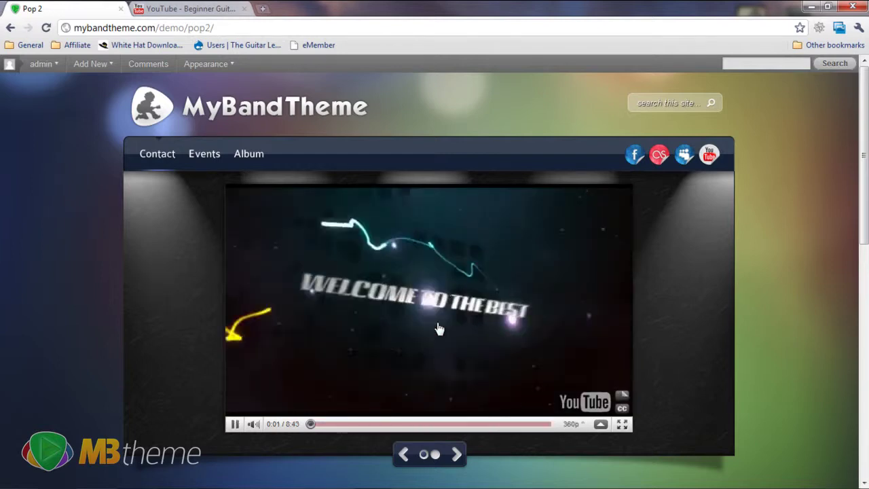
{"action": "left_click", "coordinate": [232, 425]}
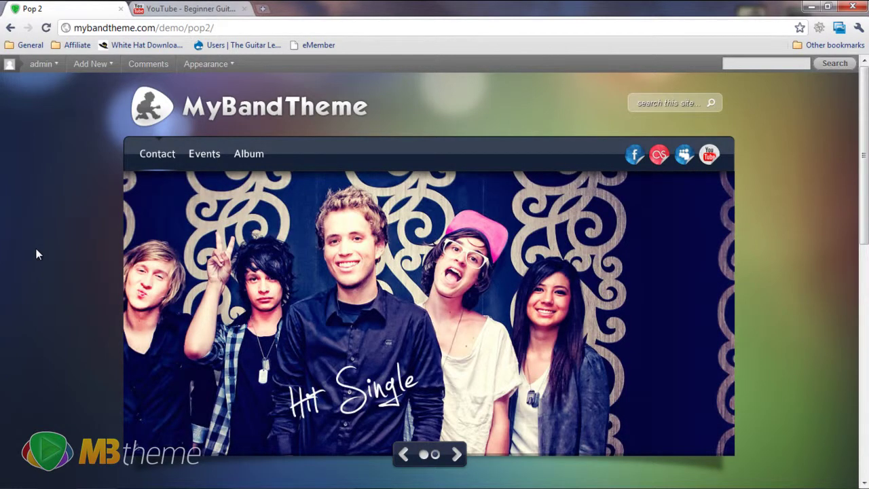
{"action": "mouse_move", "coordinate": [37, 64]}
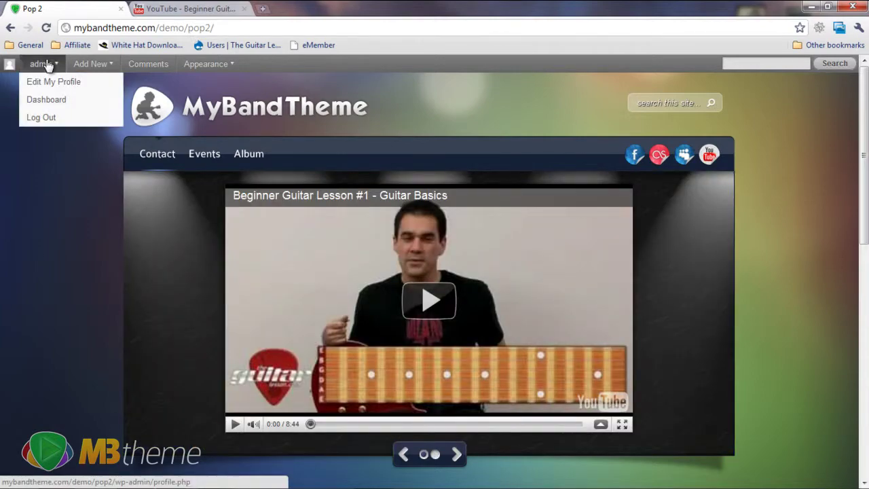